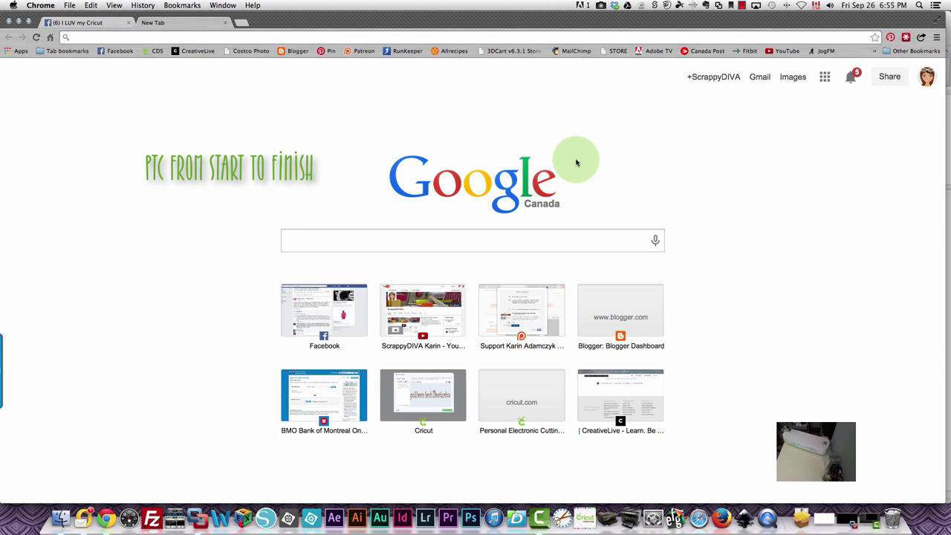
Go to cricut.com and launch Cricut Design Space.
{"action": "left_click", "coordinate": [211, 38]}
{"action": "type", "text": "cric"}
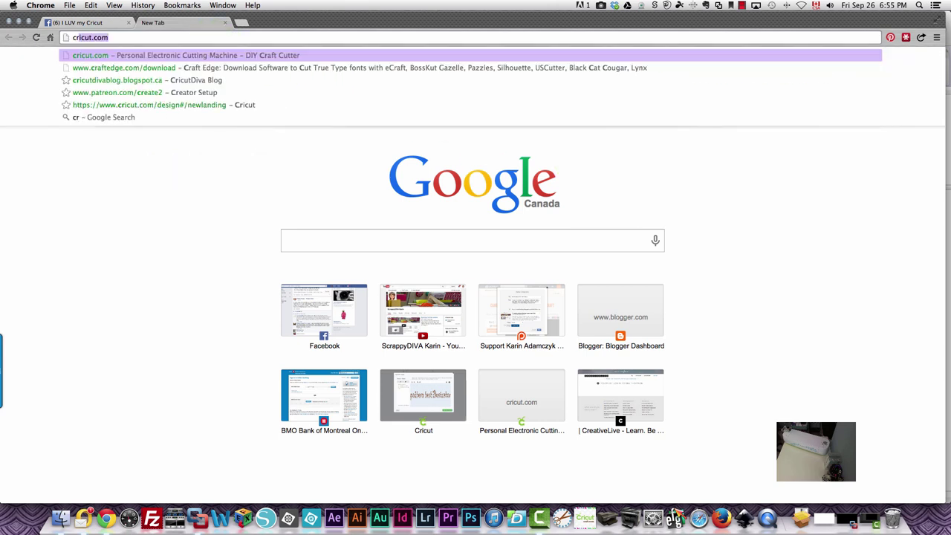
{"action": "type", "text": "ut.co"}
{"action": "key", "text": "Return"}
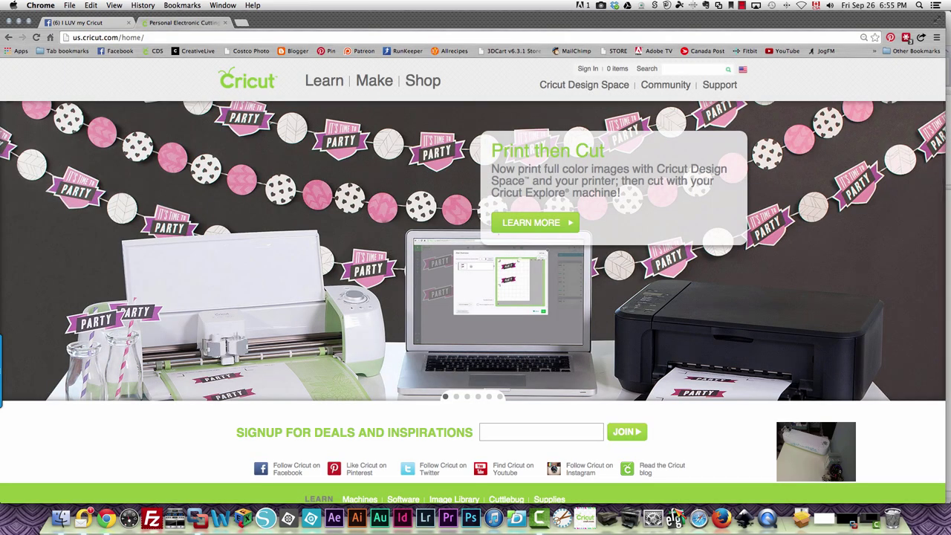
{"action": "left_click", "coordinate": [589, 86]}
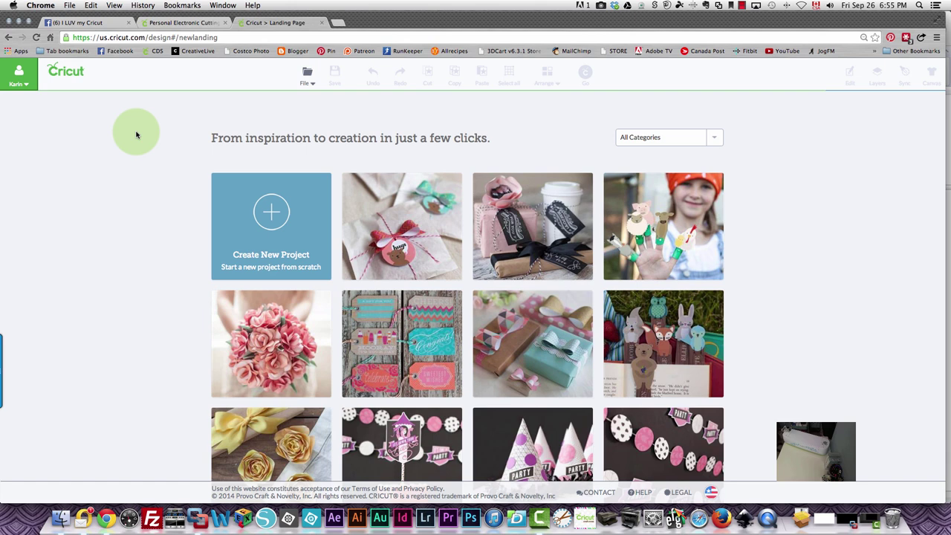
Log out of the current account and log back in with the account password.
{"action": "left_click", "coordinate": [21, 78]}
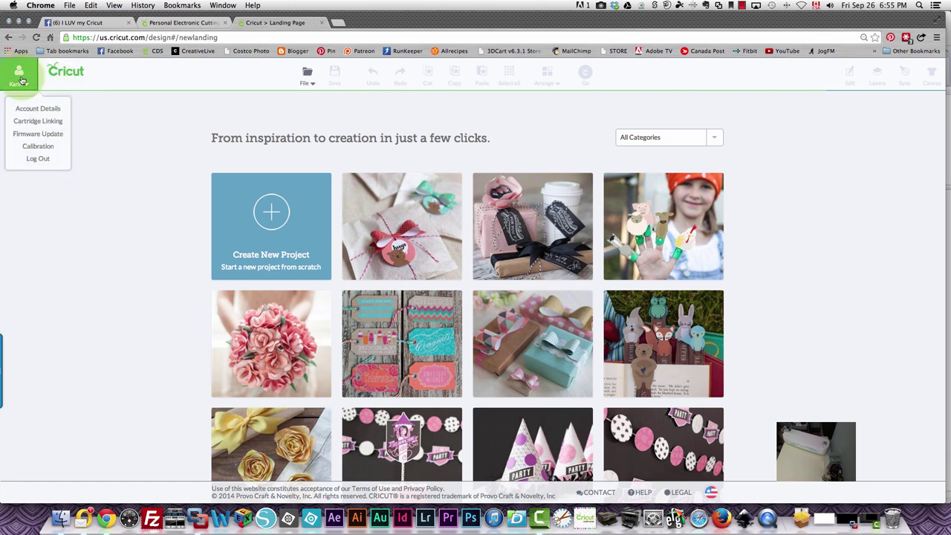
{"action": "left_click", "coordinate": [42, 161]}
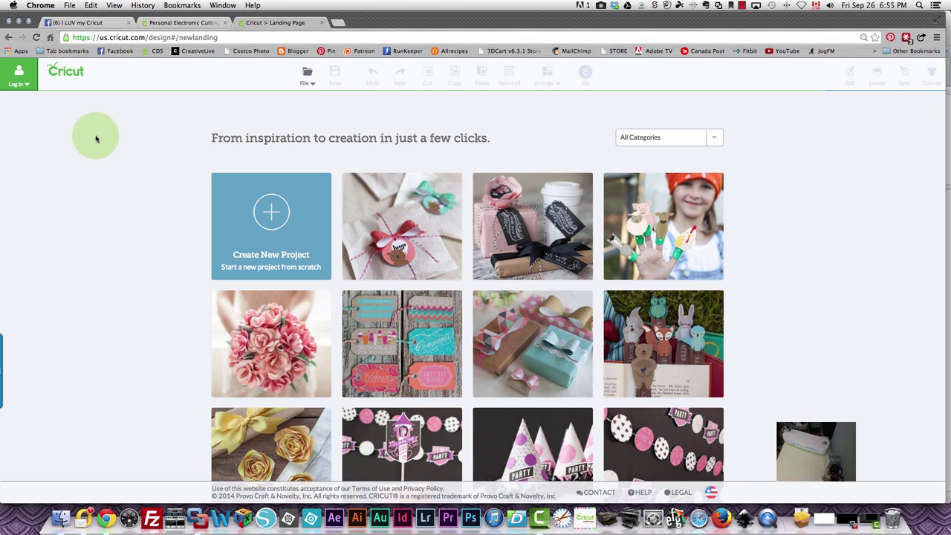
{"action": "left_click", "coordinate": [12, 69]}
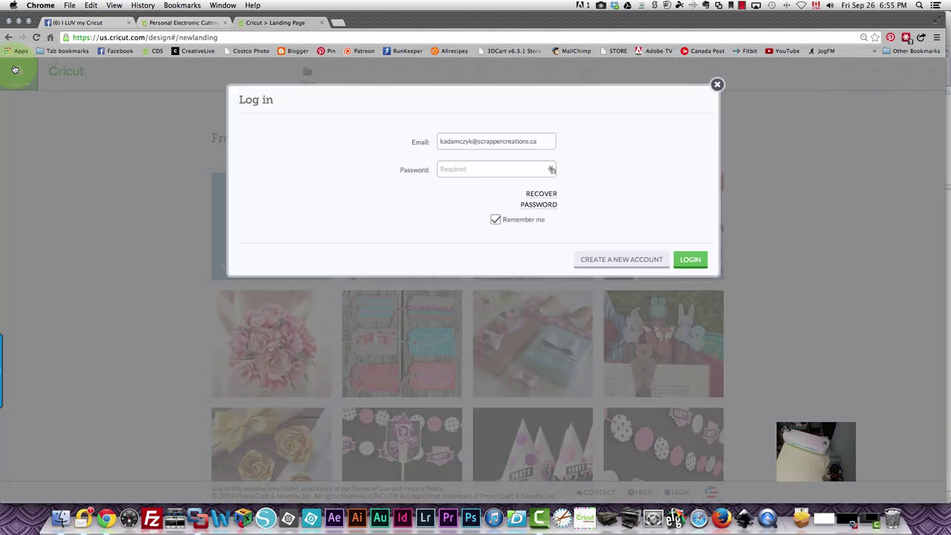
{"action": "left_click", "coordinate": [469, 170]}
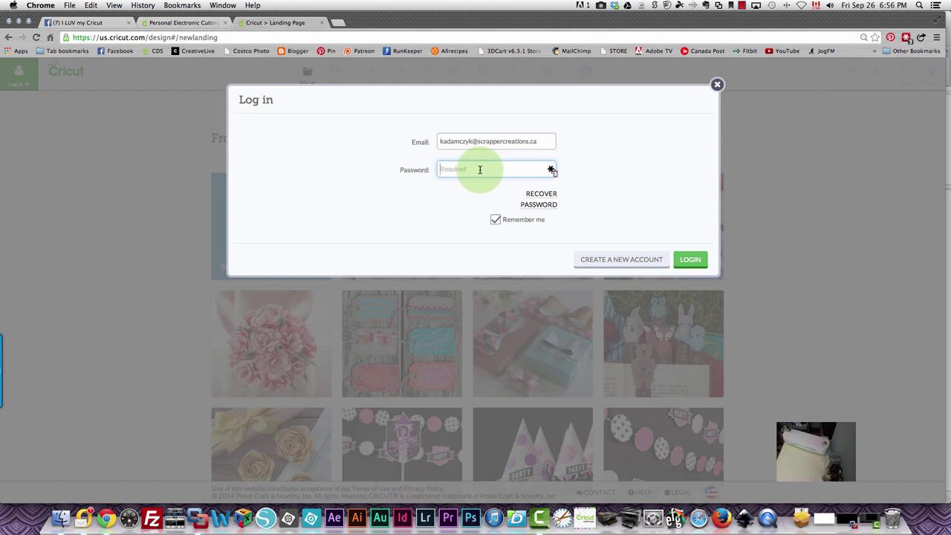
{"action": "type", "text": "******"}
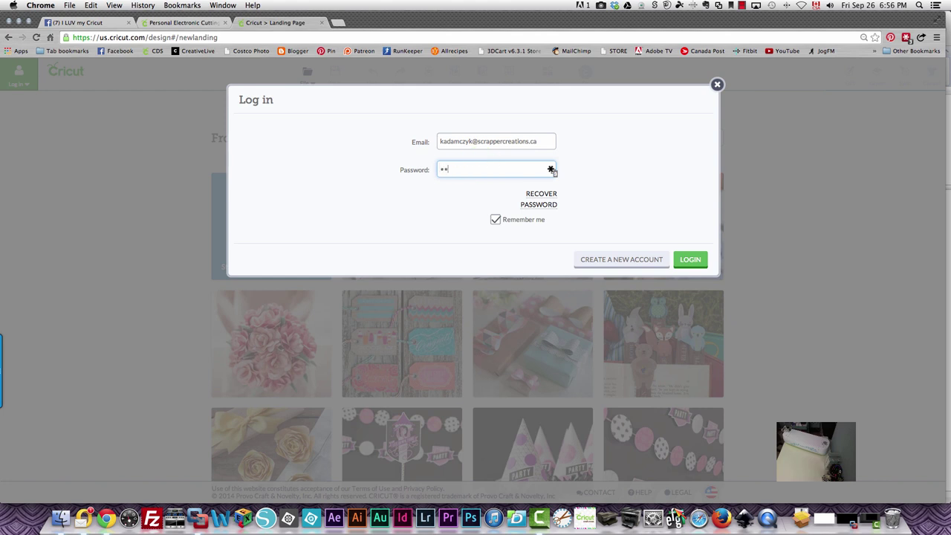
{"action": "key", "text": "Return"}
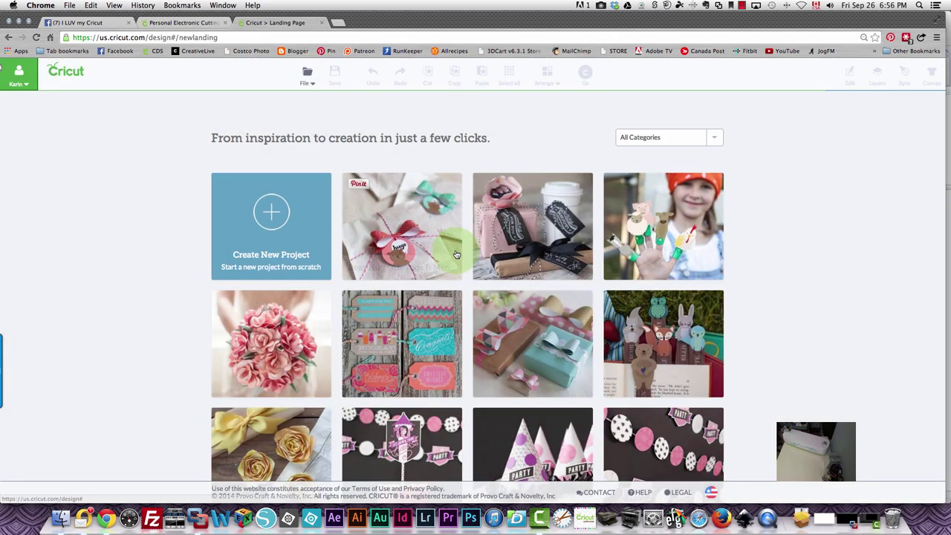
Create a new project and insert the blue Owl image from the Create A Critter 2 set.
{"action": "left_click", "coordinate": [278, 219]}
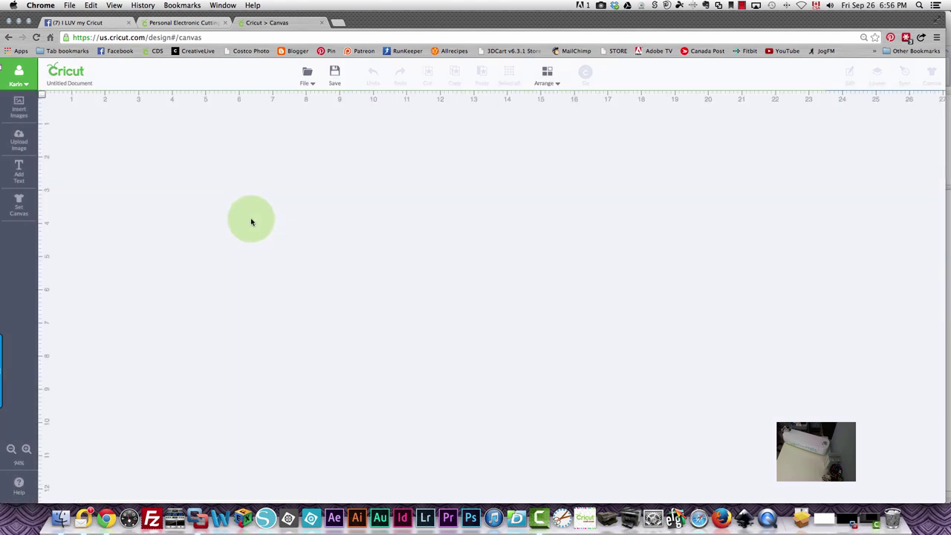
{"action": "left_click", "coordinate": [19, 108]}
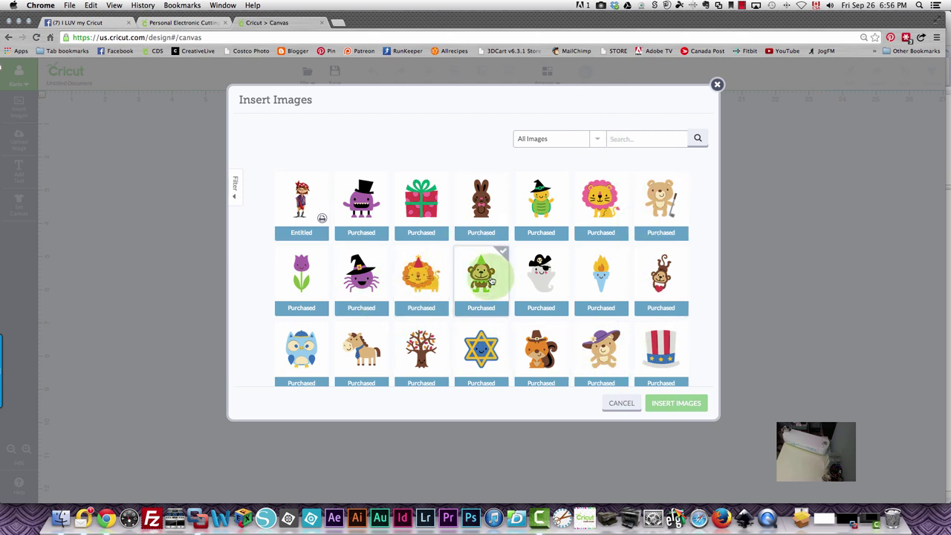
{"action": "mouse_move", "coordinate": [491, 280]}
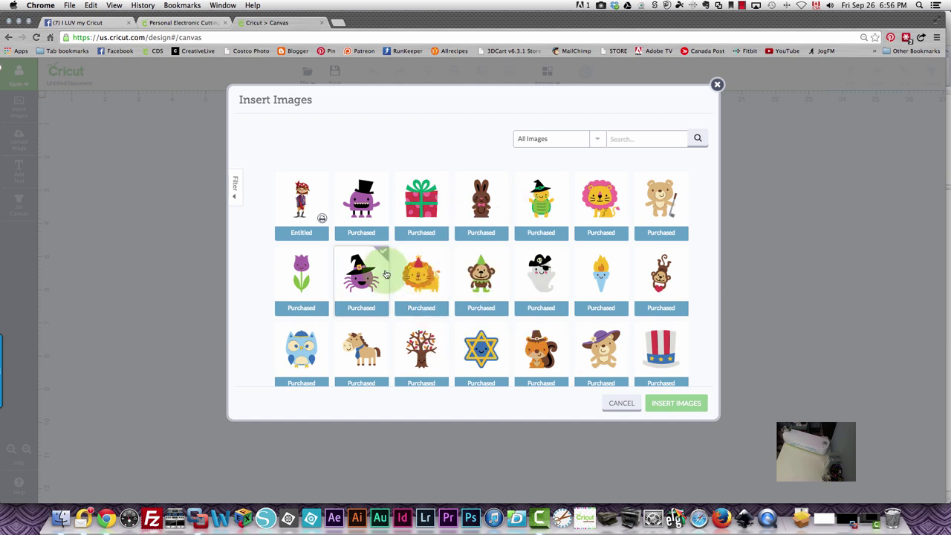
{"action": "mouse_move", "coordinate": [296, 356]}
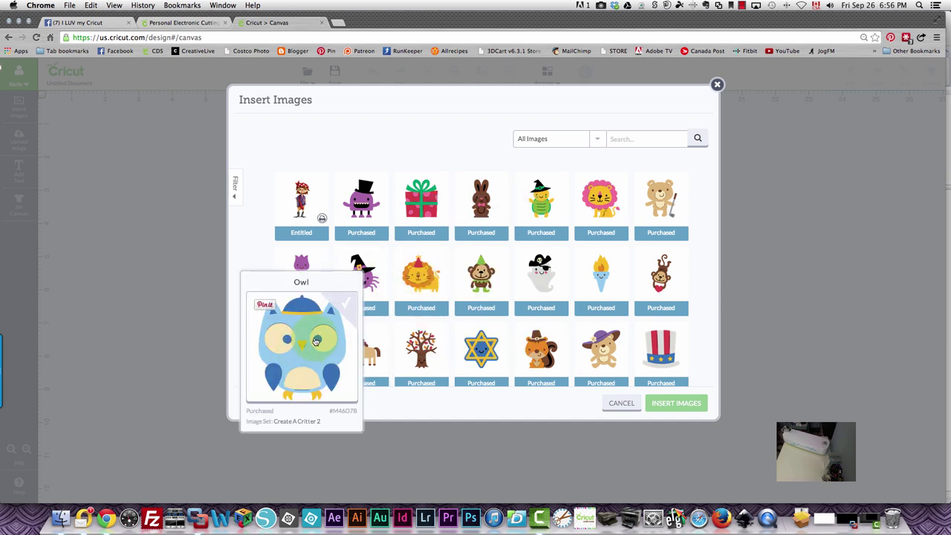
{"action": "left_click", "coordinate": [347, 309]}
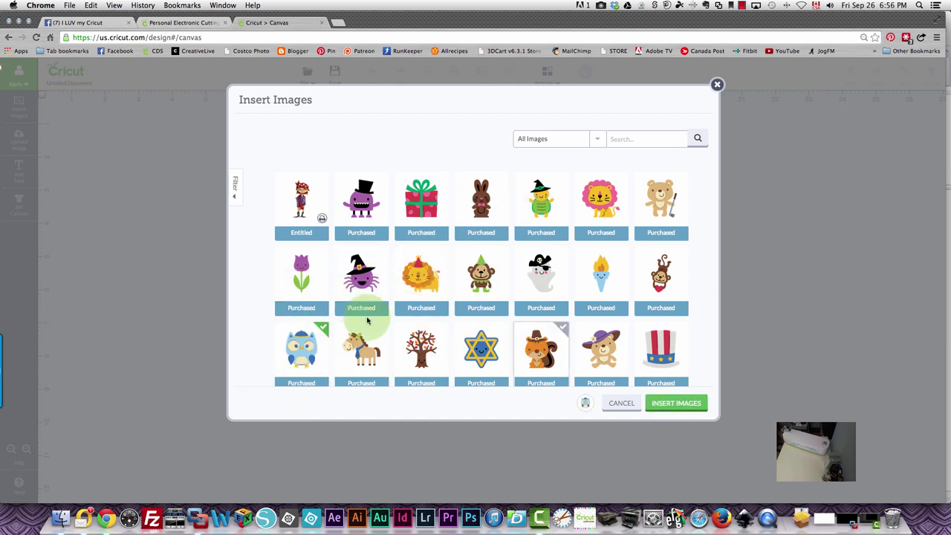
{"action": "left_click", "coordinate": [673, 405]}
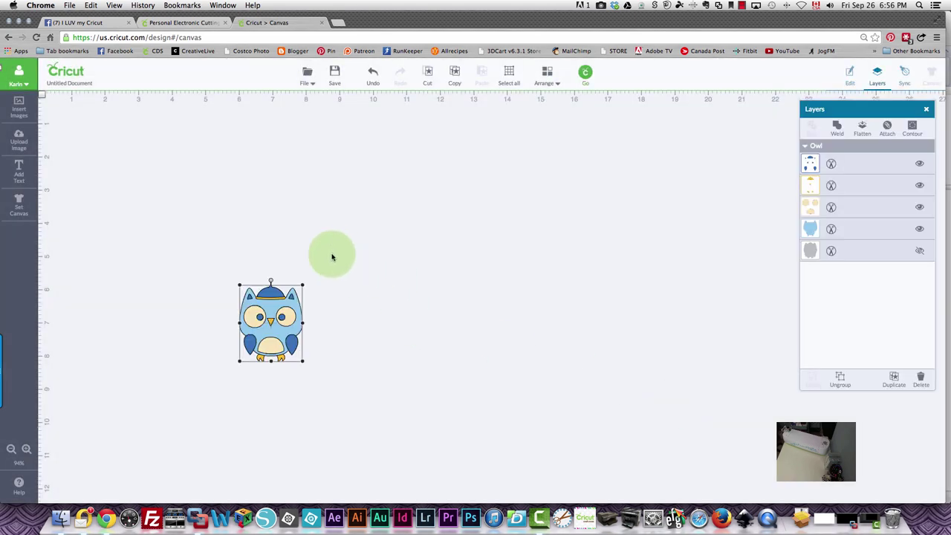
Enlarge the owl freehand to about 3.38 by 4.1 in, and set its width to 3 in with proportions locked.
{"action": "left_click_drag", "start_coordinate": [303, 286], "coordinate": [466, 188]}
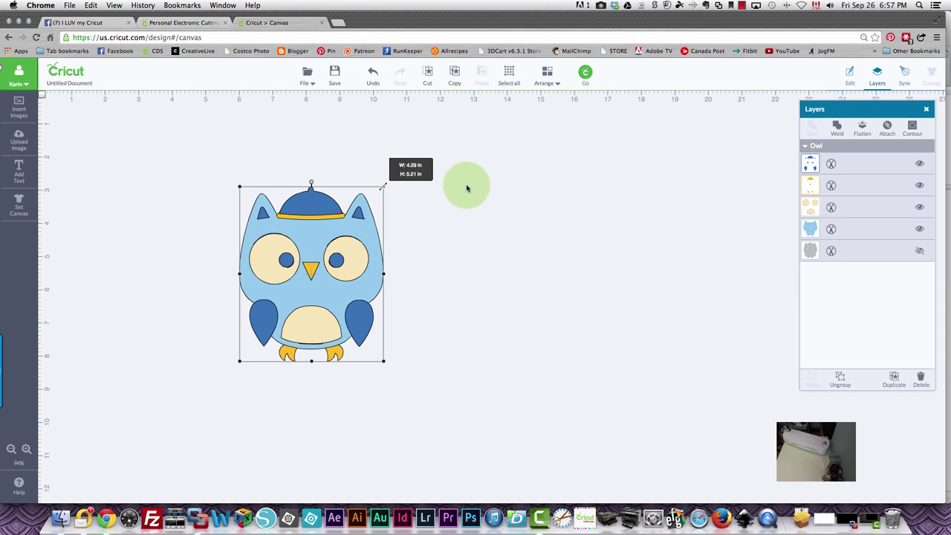
{"action": "left_click_drag", "start_coordinate": [466, 187], "coordinate": [397, 225]}
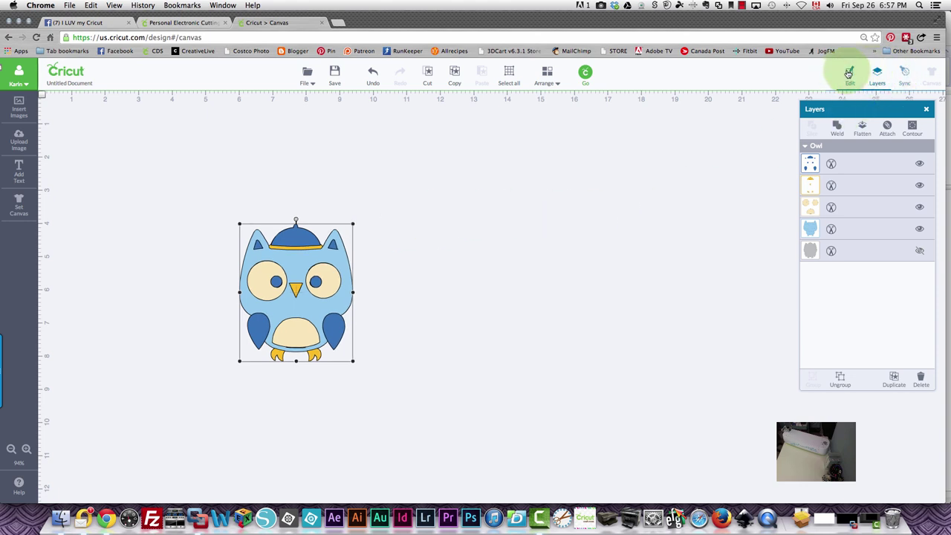
{"action": "left_click", "coordinate": [848, 73]}
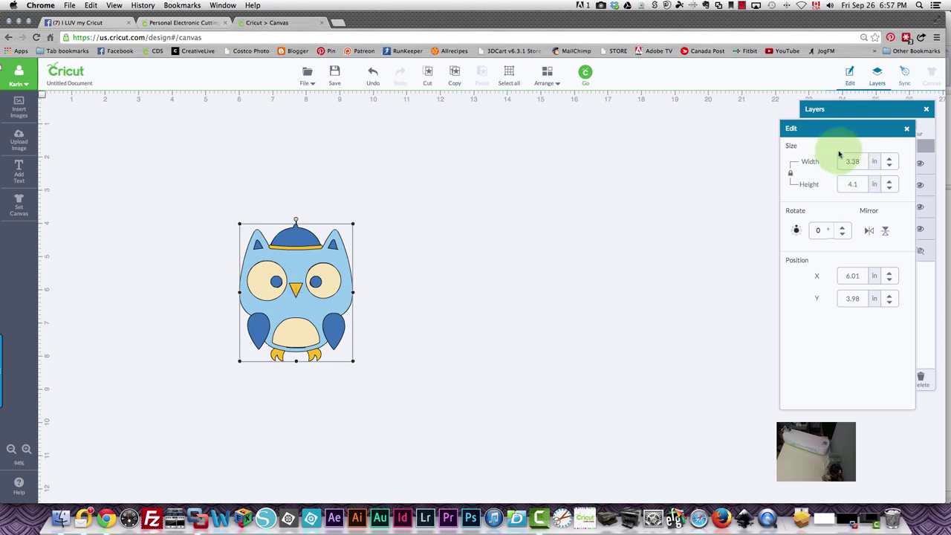
{"action": "left_click_drag", "start_coordinate": [845, 131], "coordinate": [616, 132]}
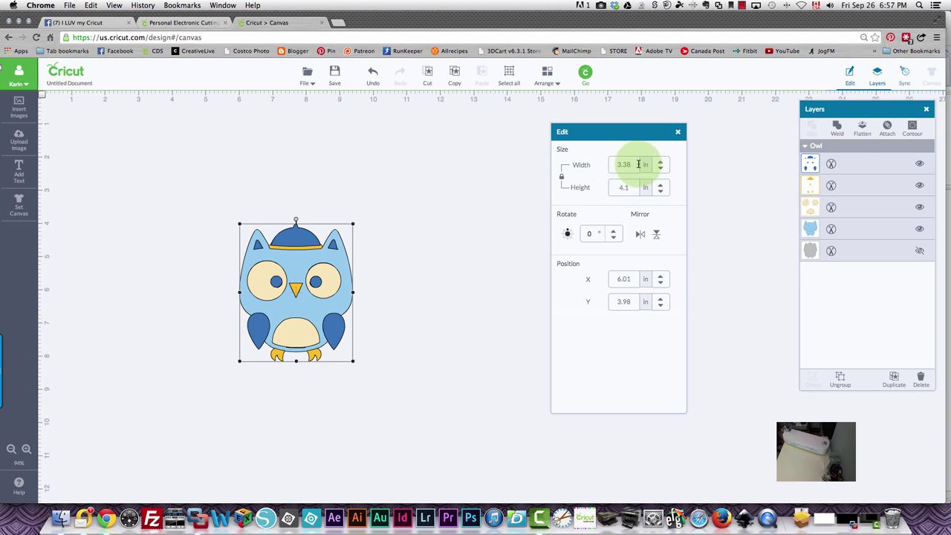
{"action": "left_click_drag", "start_coordinate": [634, 165], "coordinate": [601, 165]}
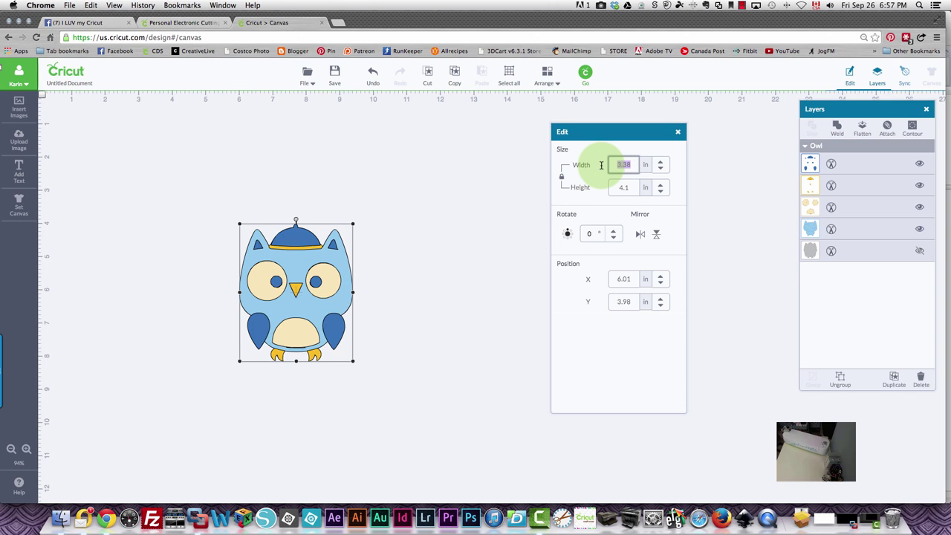
{"action": "type", "text": "3"}
{"action": "key", "text": "Return"}
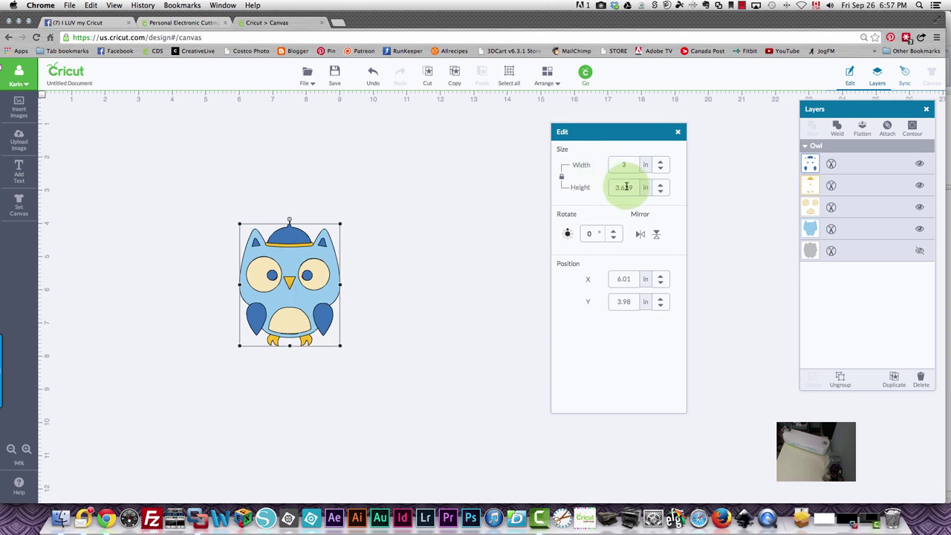
Unlock the owl's proportions, set its height to 5 in and stretch its width to about 3.92 in.
{"action": "left_click", "coordinate": [563, 179]}
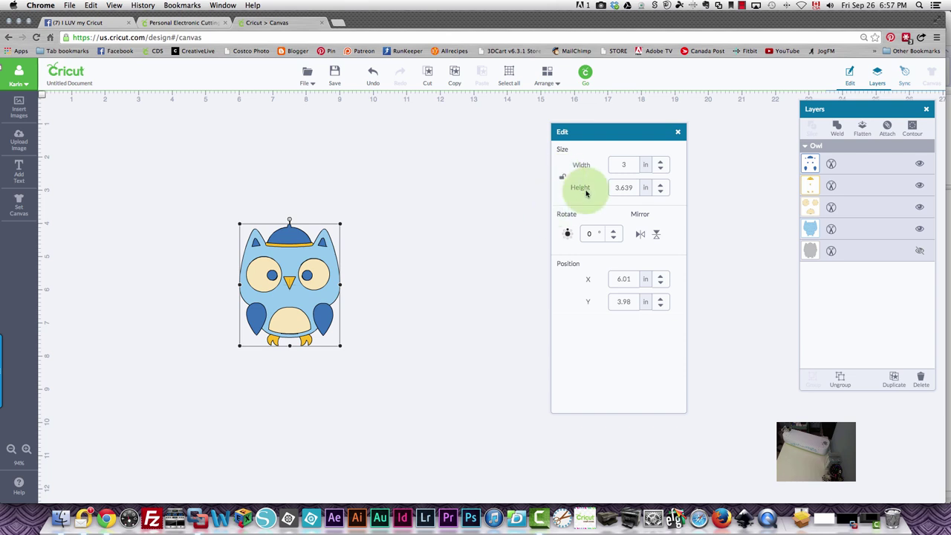
{"action": "double_click", "coordinate": [634, 187]}
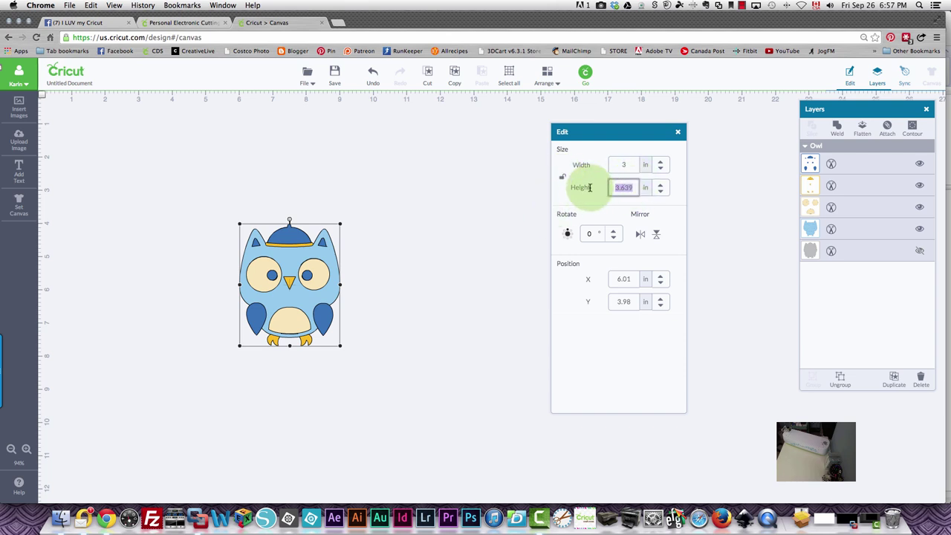
{"action": "type", "text": "5"}
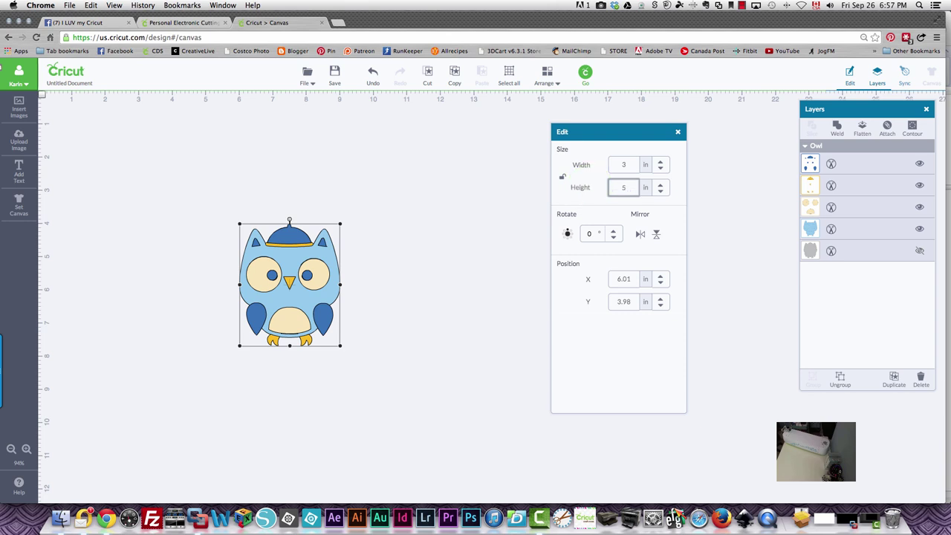
{"action": "key", "text": "Return"}
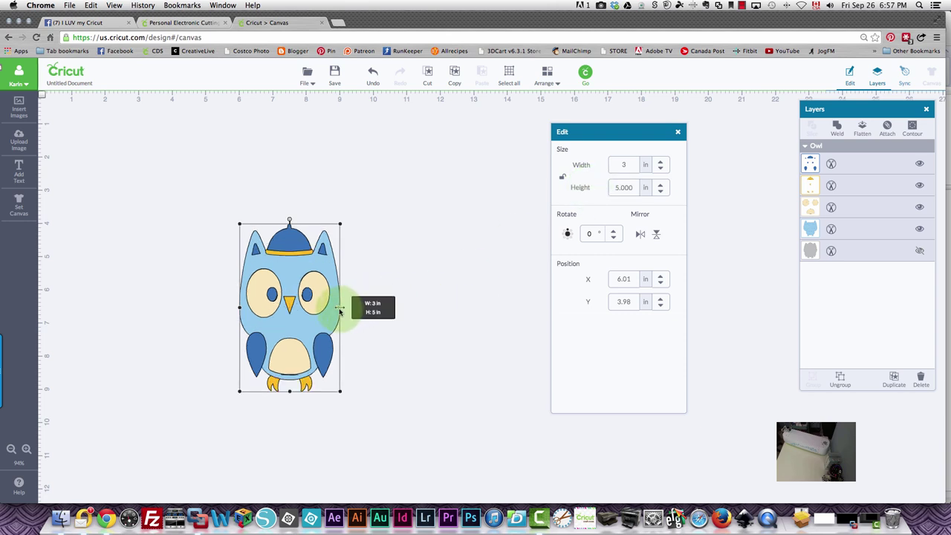
{"action": "left_click_drag", "start_coordinate": [340, 311], "coordinate": [369, 310]}
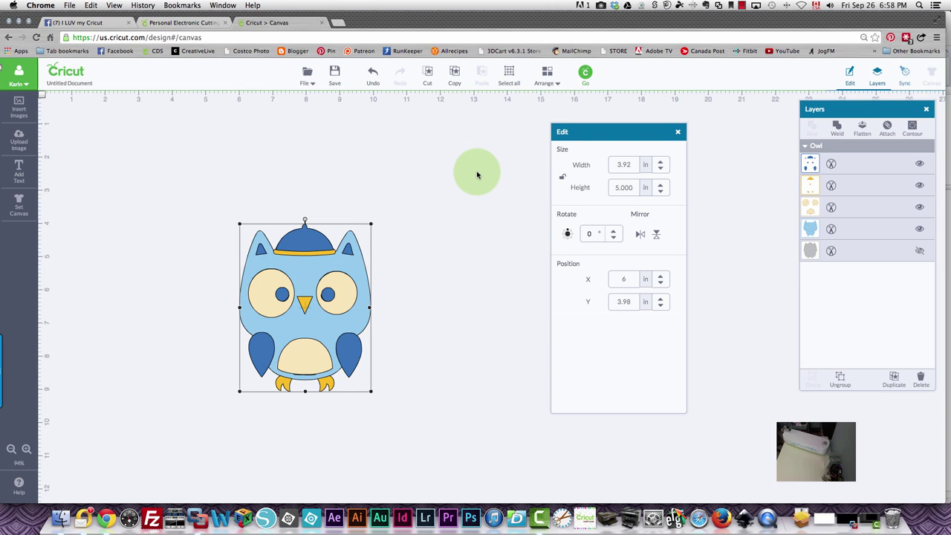
Preview how the owl's layers are laid out on the cutting mats and return to the canvas.
{"action": "left_click", "coordinate": [585, 73]}
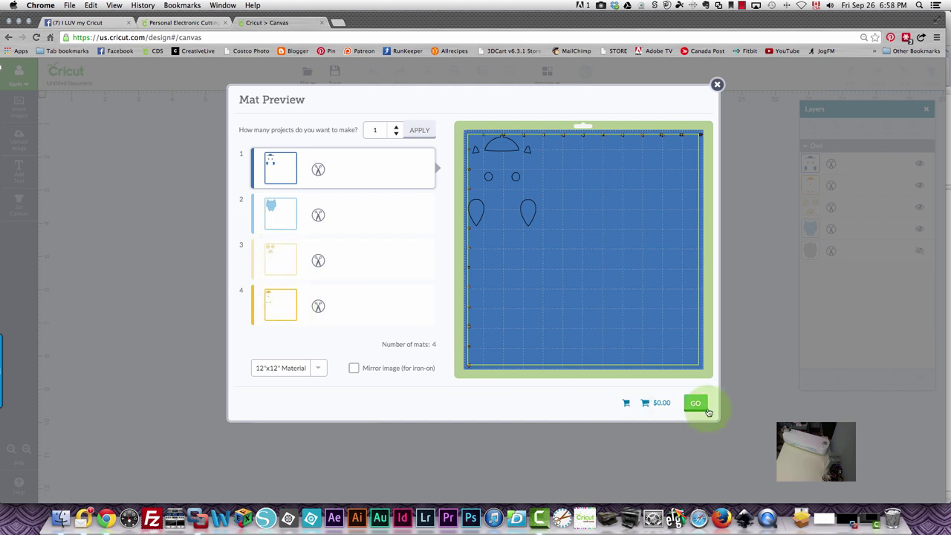
{"action": "left_click", "coordinate": [716, 84]}
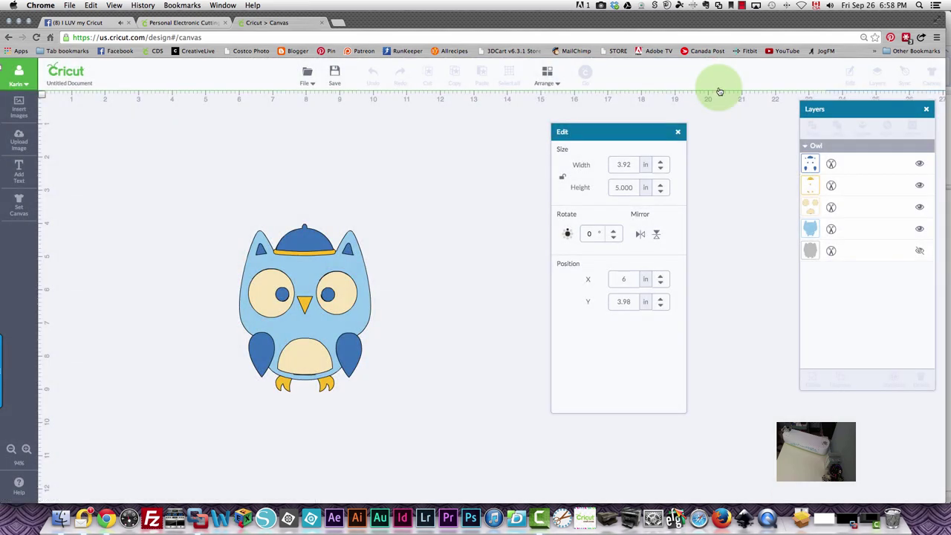
Flatten the owl's layers into a single printable image.
{"action": "left_click", "coordinate": [342, 328]}
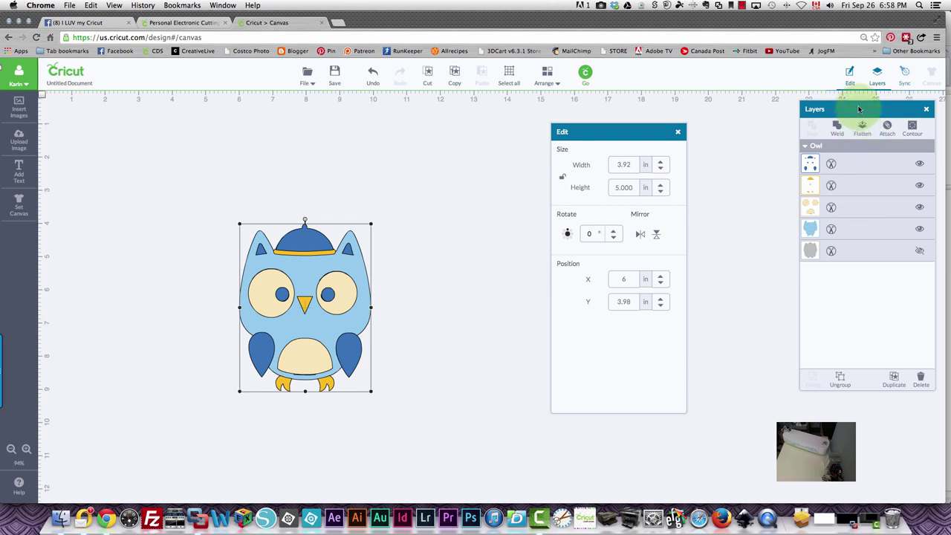
{"action": "left_click_drag", "start_coordinate": [859, 109], "coordinate": [768, 138]}
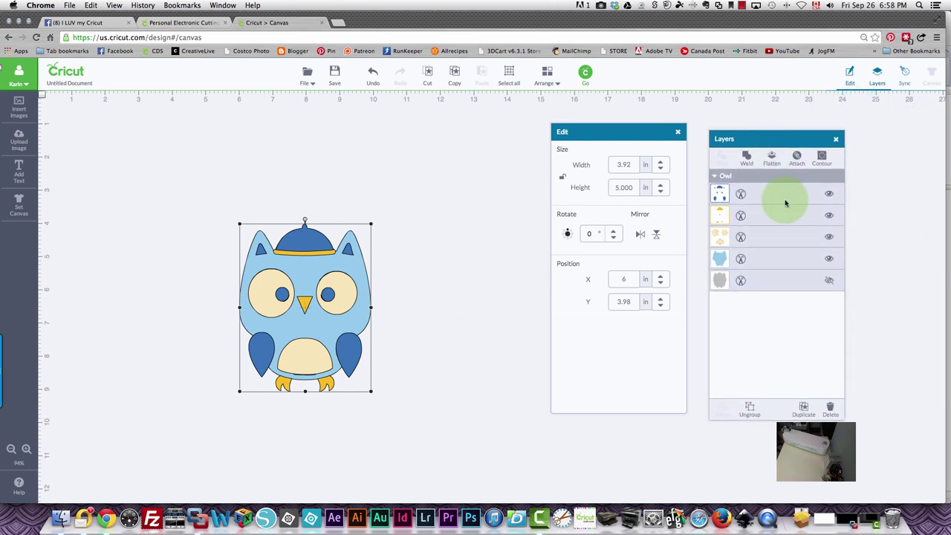
{"action": "left_click", "coordinate": [772, 159]}
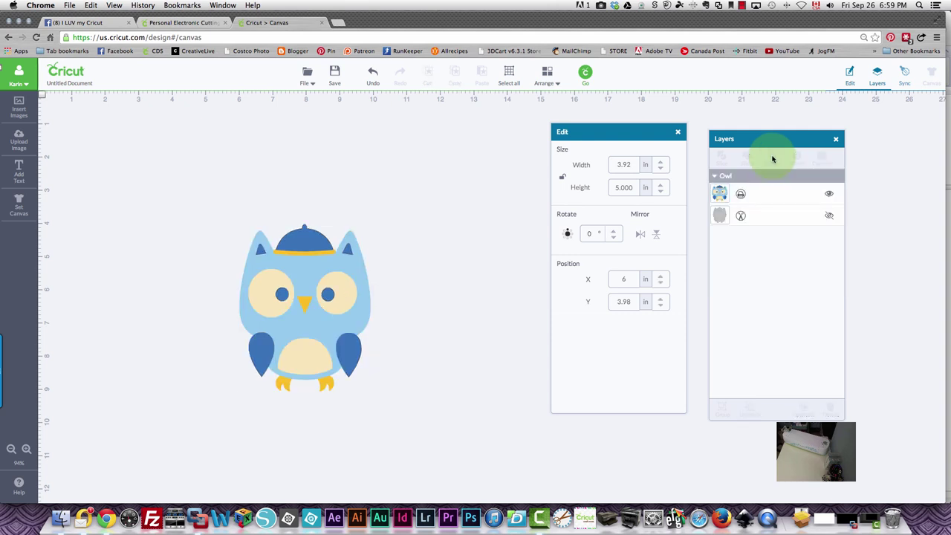
Examine the flattened owl layer's print setting and open its line type options.
{"action": "left_click", "coordinate": [718, 194]}
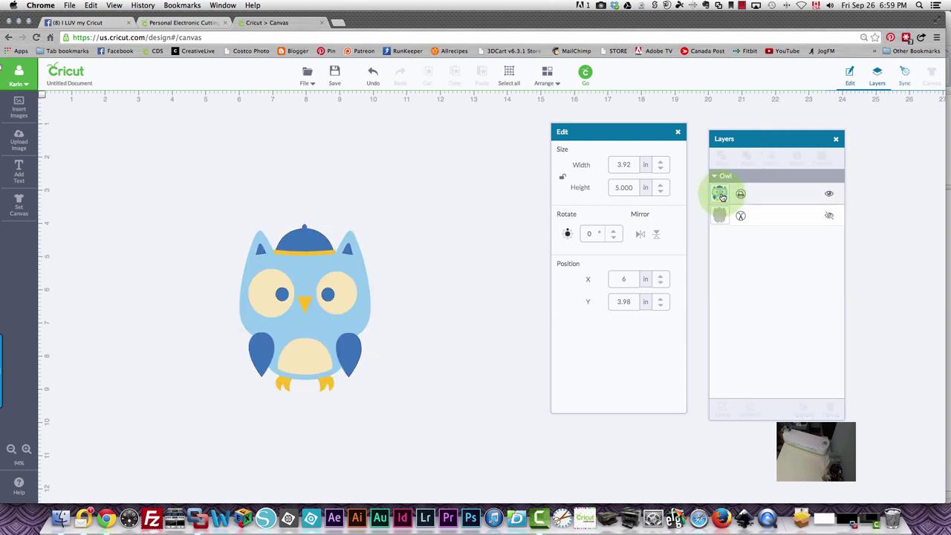
{"action": "left_click", "coordinate": [741, 195]}
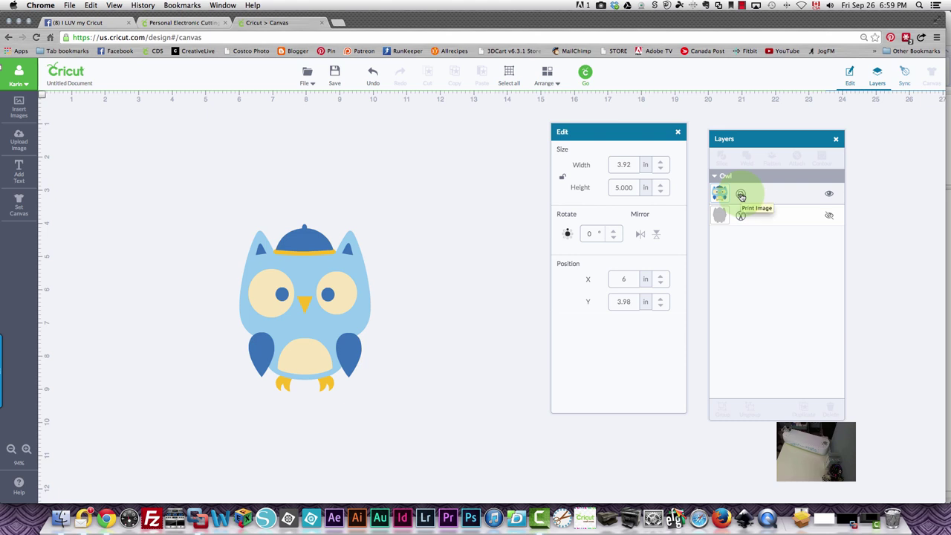
{"action": "left_click", "coordinate": [768, 233]}
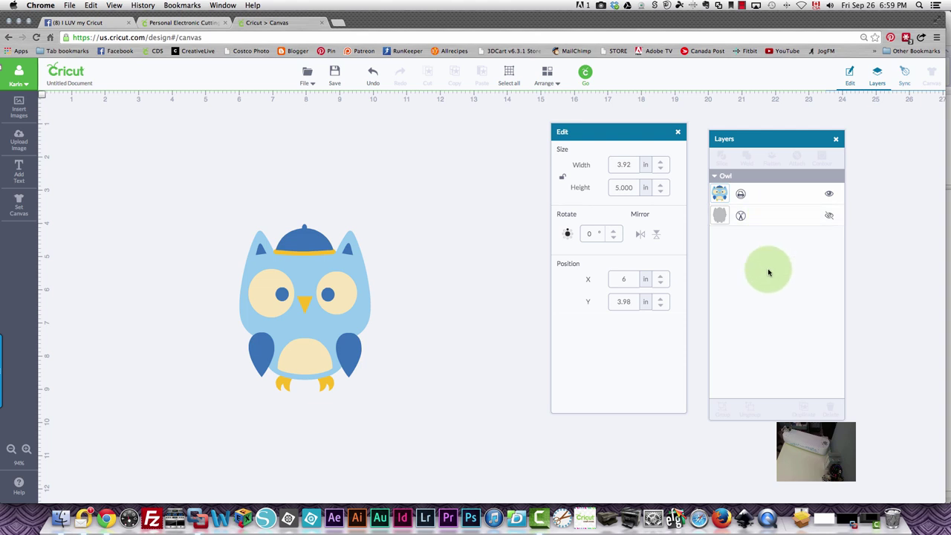
{"action": "left_click", "coordinate": [740, 194]}
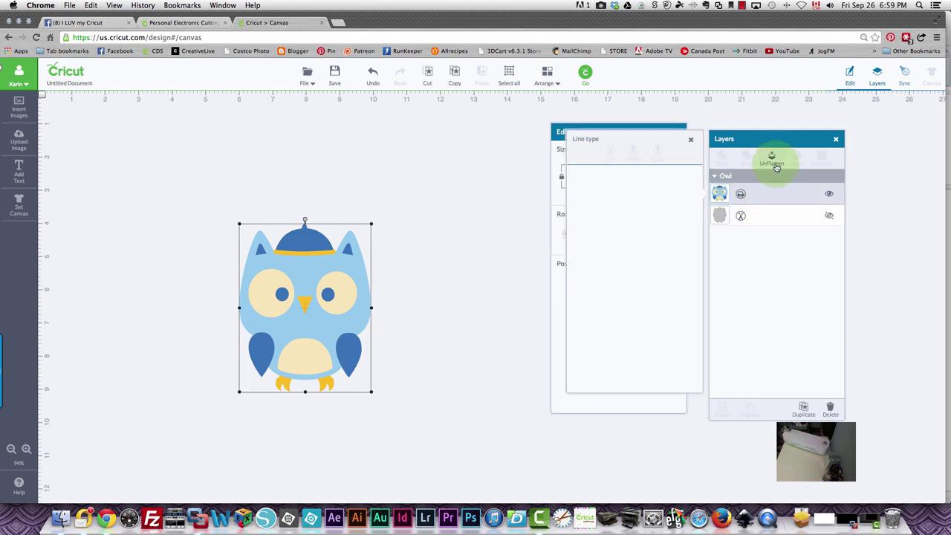
Unflatten the owl and spread its dark blue, yellow, light blue and cream layers apart across the canvas.
{"action": "left_click", "coordinate": [771, 159]}
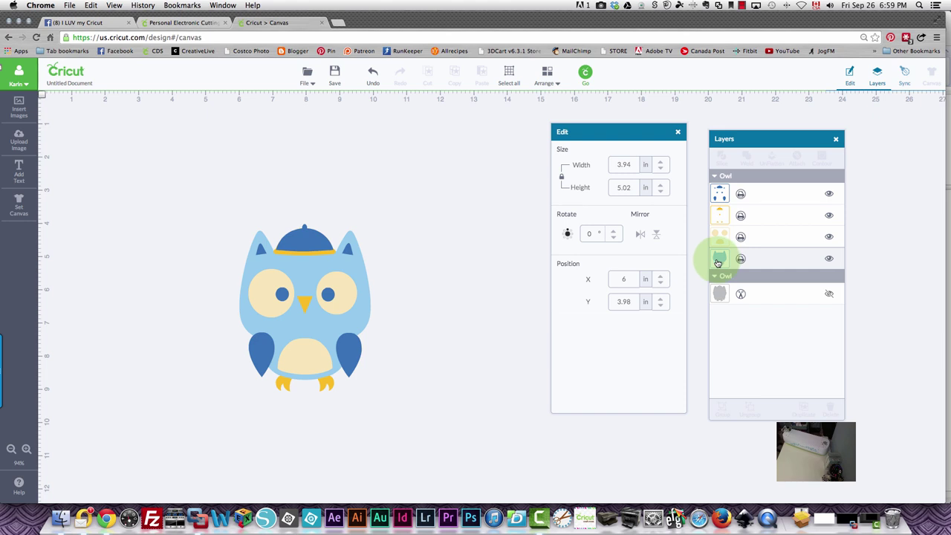
{"action": "left_click", "coordinate": [303, 273]}
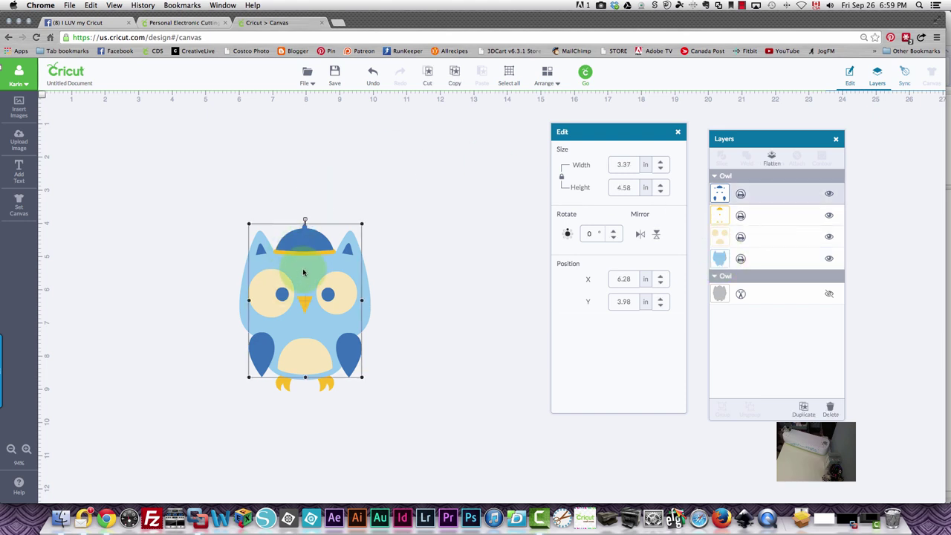
{"action": "left_click_drag", "start_coordinate": [303, 273], "coordinate": [436, 204]}
{"action": "left_click", "coordinate": [306, 273]}
{"action": "left_click_drag", "start_coordinate": [305, 273], "coordinate": [123, 171]}
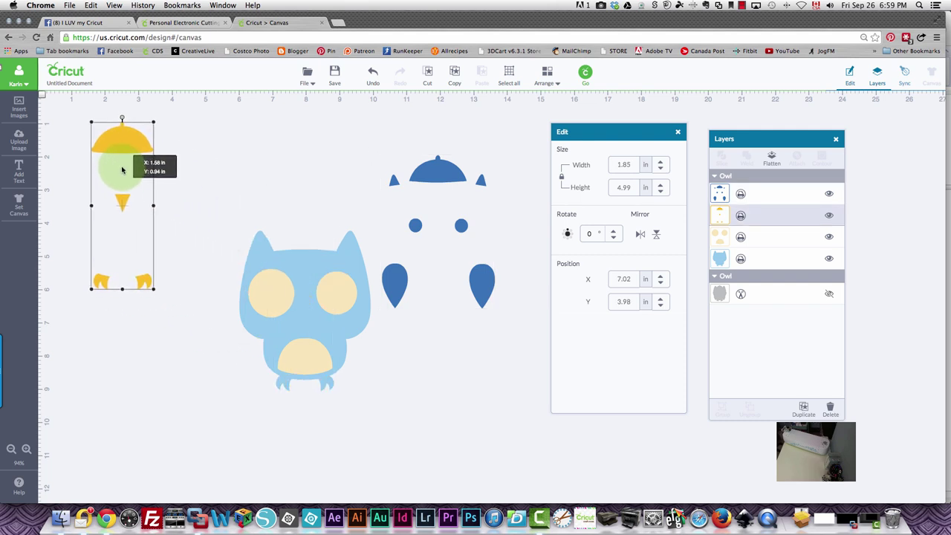
{"action": "left_click_drag", "start_coordinate": [297, 273], "coordinate": [232, 180]}
{"action": "left_click_drag", "start_coordinate": [270, 320], "coordinate": [226, 375]}
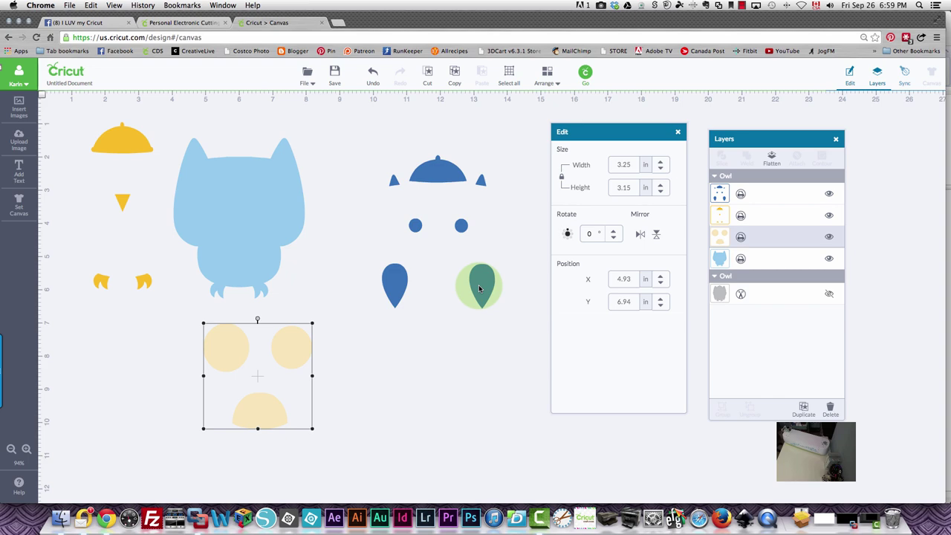
Preview how the separated owl pieces are arranged on both print-and-cut mats and return to the canvas.
{"action": "left_click", "coordinate": [585, 72]}
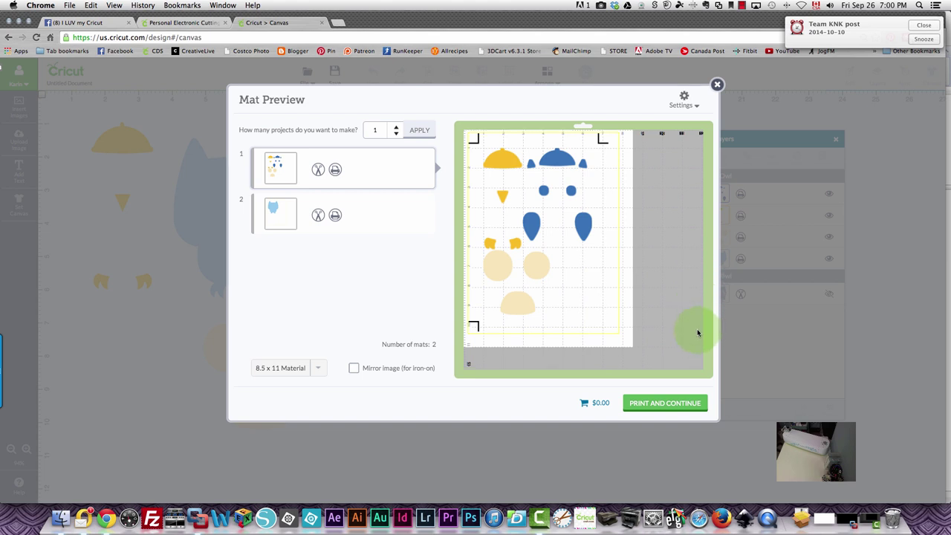
{"action": "scroll", "coordinate": [700, 329], "scroll_direction": "down", "scroll_amount": 1}
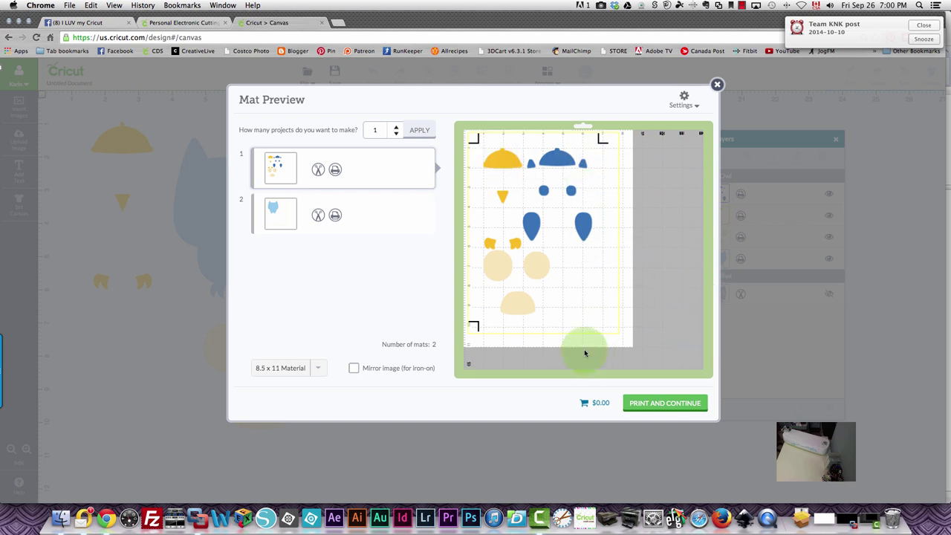
{"action": "left_click", "coordinate": [540, 227]}
{"action": "mouse_move", "coordinate": [541, 226]}
{"action": "left_mouse_down"}
{"action": "mouse_move", "coordinate": [562, 225]}
{"action": "mouse_move", "coordinate": [540, 225]}
{"action": "left_mouse_up"}
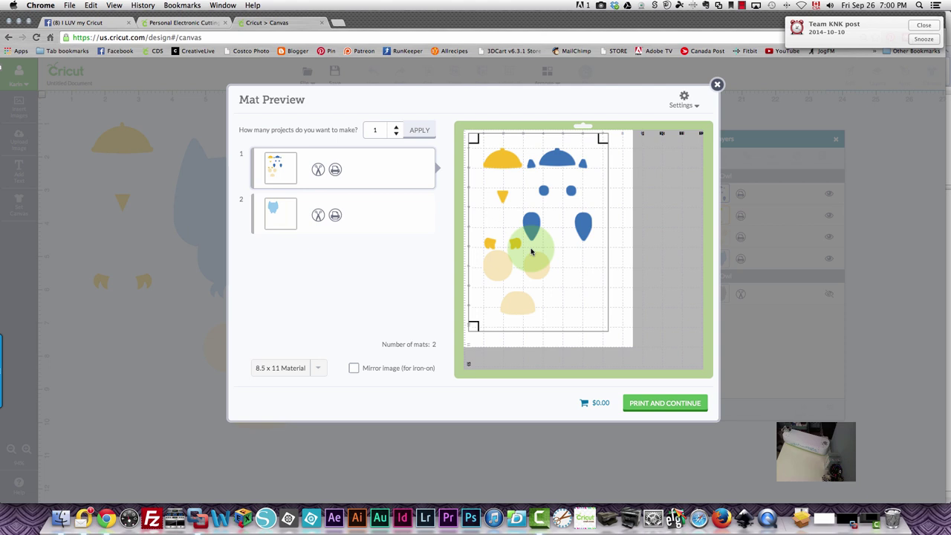
{"action": "left_click", "coordinate": [274, 210]}
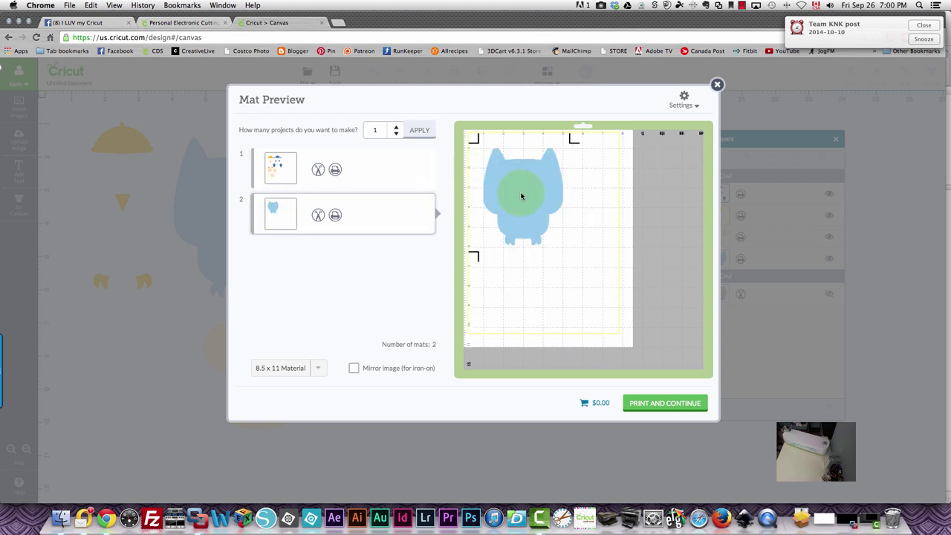
{"action": "left_click", "coordinate": [717, 84]}
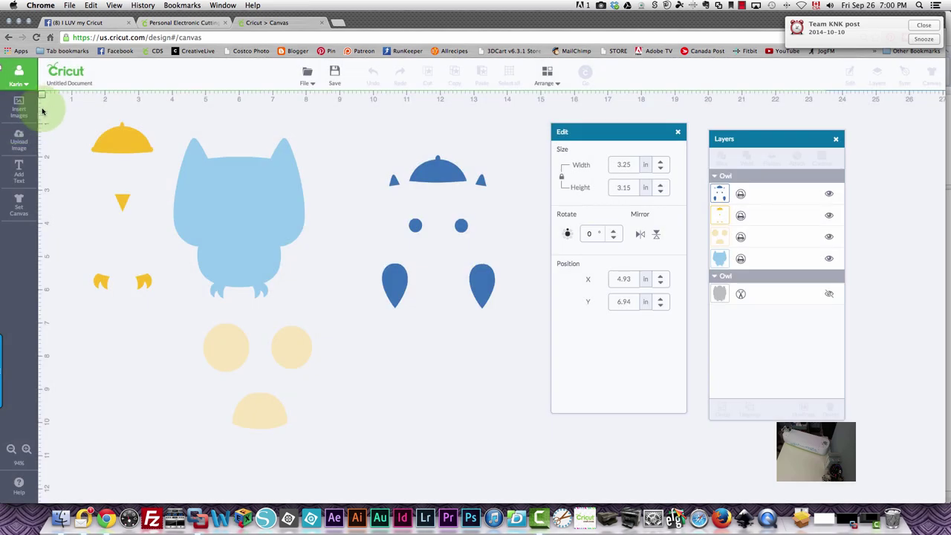
Delete all the separated owl pieces and insert a fresh Owl image from the Create A Critter 2 set.
{"action": "left_click_drag", "start_coordinate": [54, 109], "coordinate": [539, 483]}
{"action": "key", "text": "Delete"}
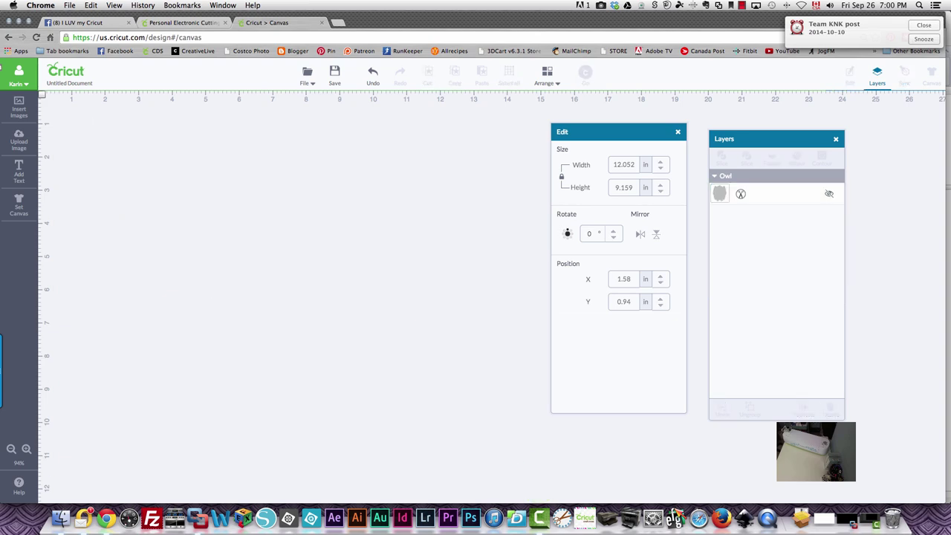
{"action": "left_click", "coordinate": [19, 106]}
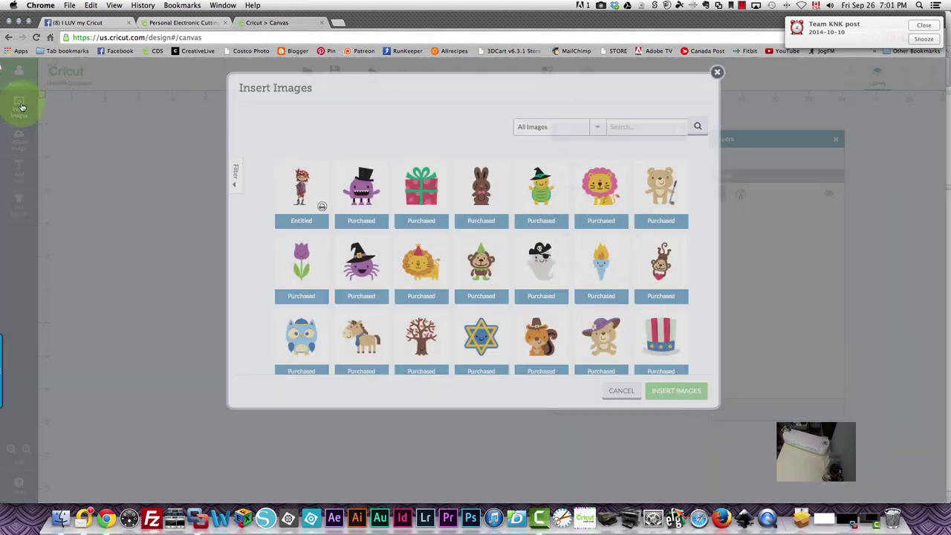
{"action": "left_click", "coordinate": [294, 364]}
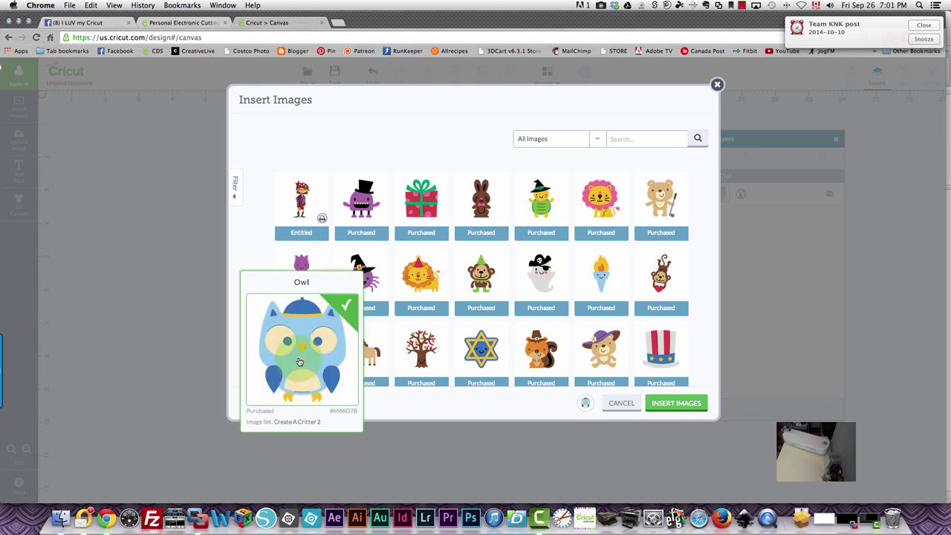
{"action": "left_click", "coordinate": [655, 407]}
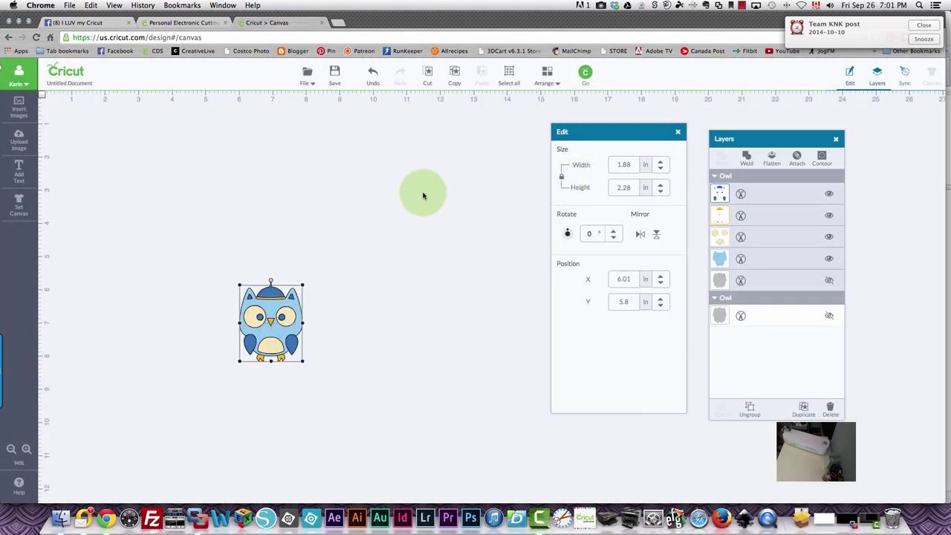
Set the new owl's width to 4 in and move it to about X 3.19 in, Y 2.58 in.
{"action": "double_click", "coordinate": [625, 164]}
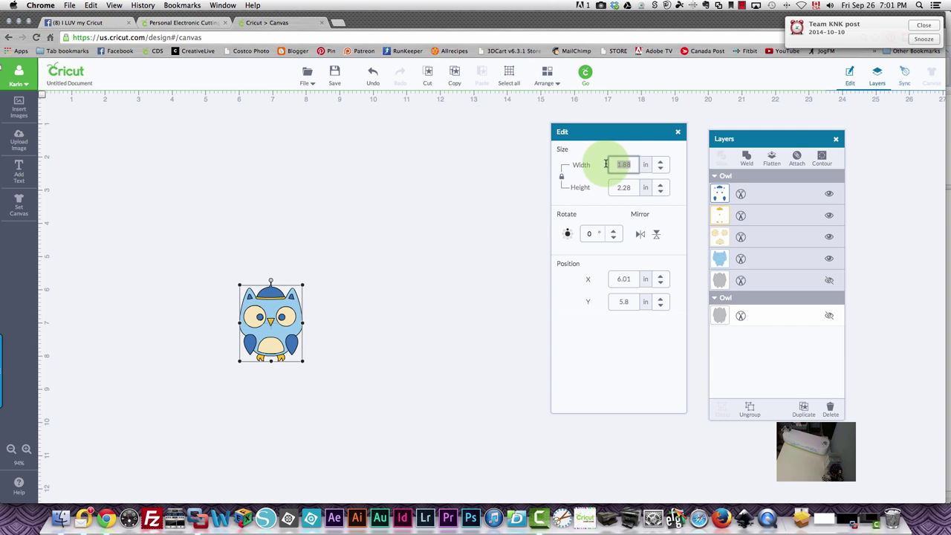
{"action": "type", "text": "4"}
{"action": "key", "text": "Return"}
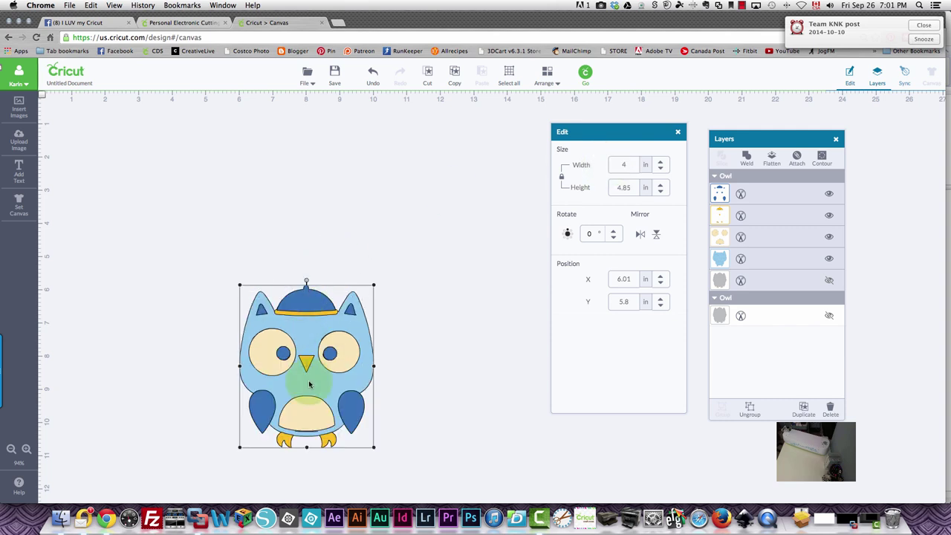
{"action": "left_click_drag", "start_coordinate": [309, 384], "coordinate": [215, 276]}
{"action": "left_click", "coordinate": [386, 264]}
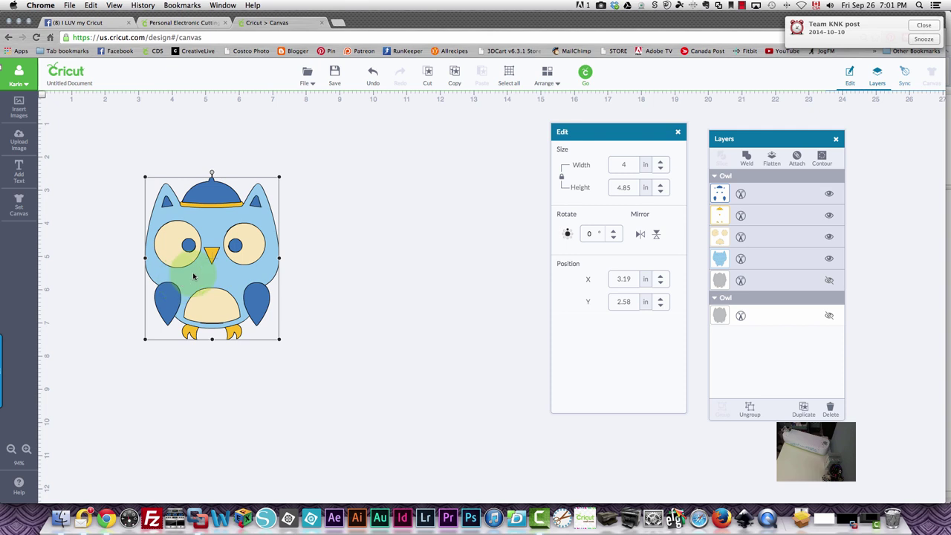
Flatten the new owl into one printable layer and move it to about X 3.85 in, Y 1.26 in.
{"action": "left_click", "coordinate": [772, 157]}
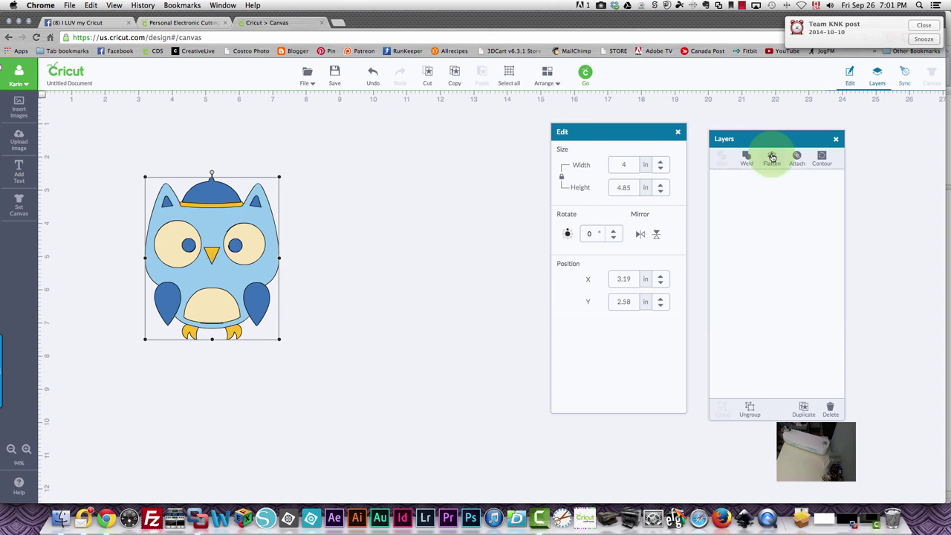
{"action": "left_click", "coordinate": [719, 193]}
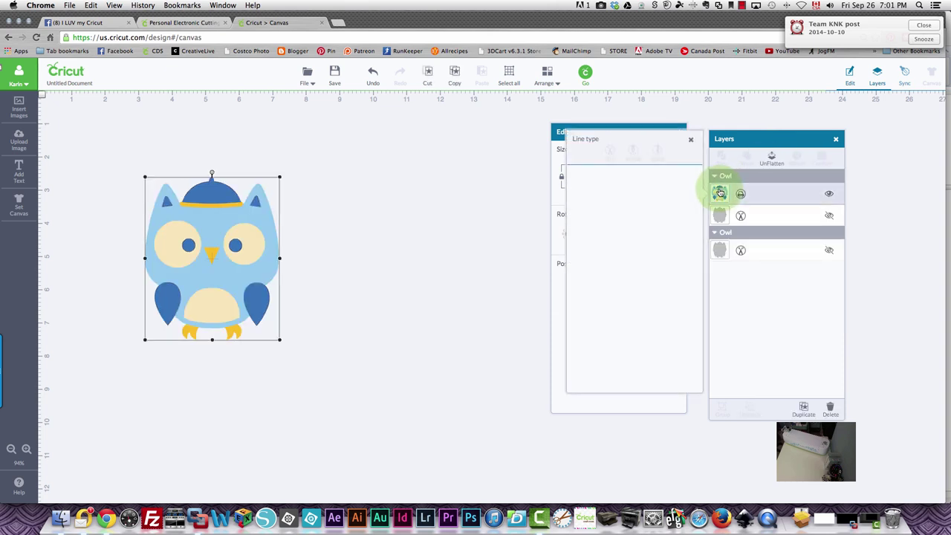
{"action": "left_click_drag", "start_coordinate": [227, 266], "coordinate": [251, 224]}
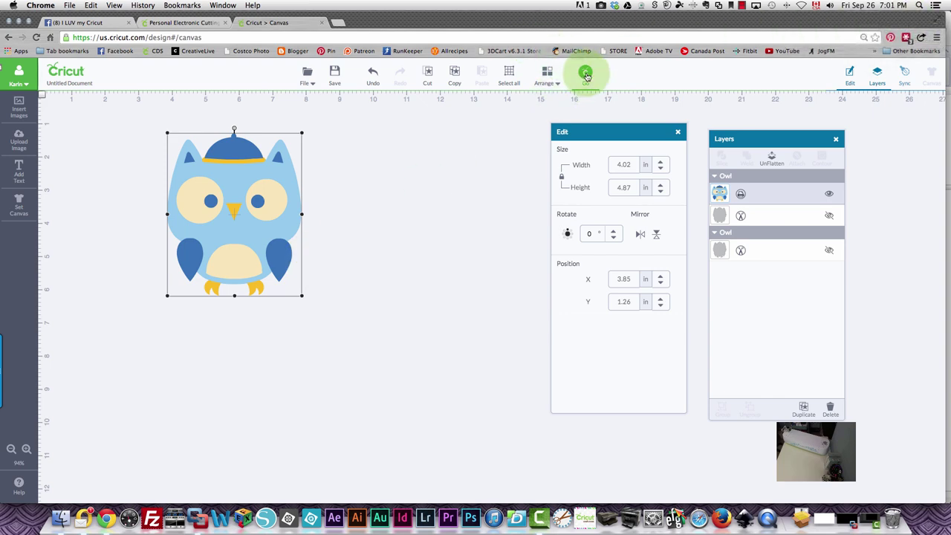
Check the flattened owl in the mat preview and proceed to the print settings.
{"action": "left_click", "coordinate": [586, 75]}
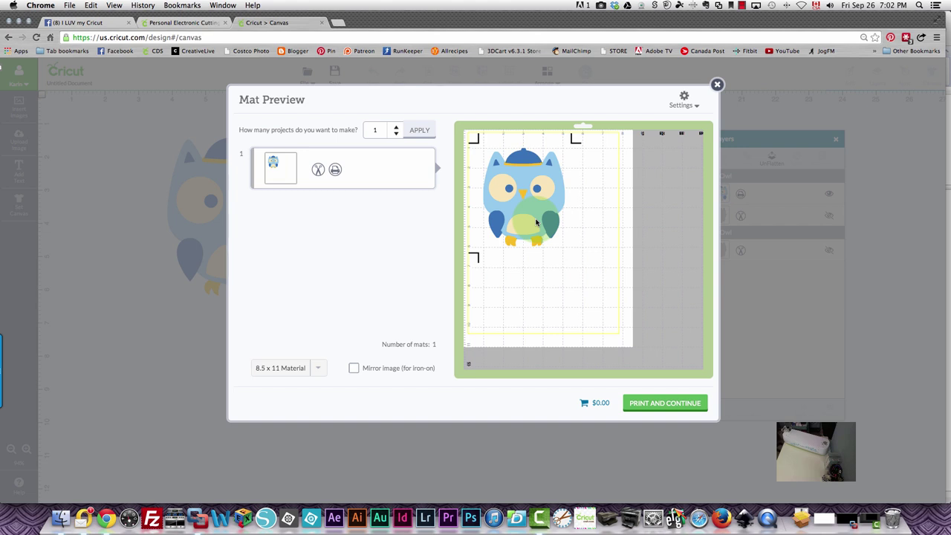
{"action": "left_click", "coordinate": [654, 405]}
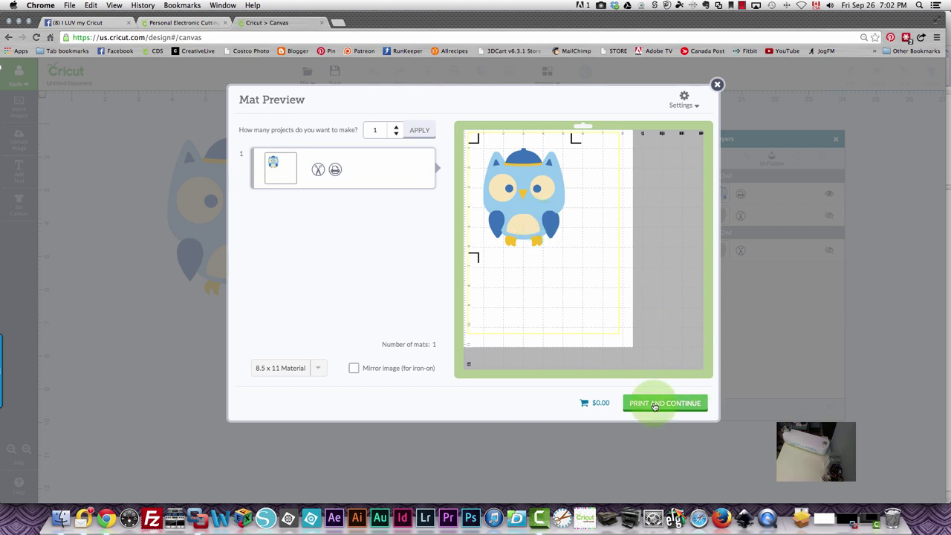
{"action": "left_click", "coordinate": [655, 405]}
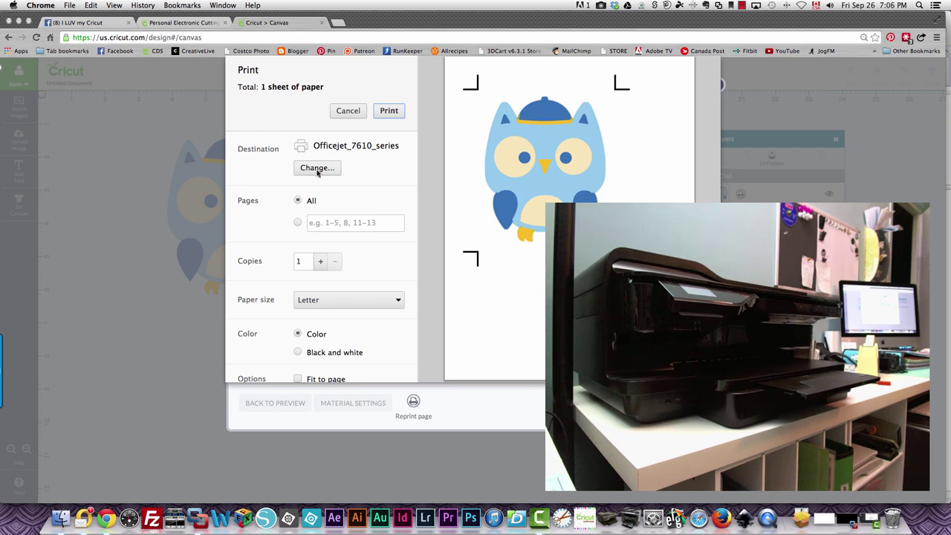
Choose Officejet_7610_series as the print destination and print the owl sheet.
{"action": "left_click", "coordinate": [317, 169]}
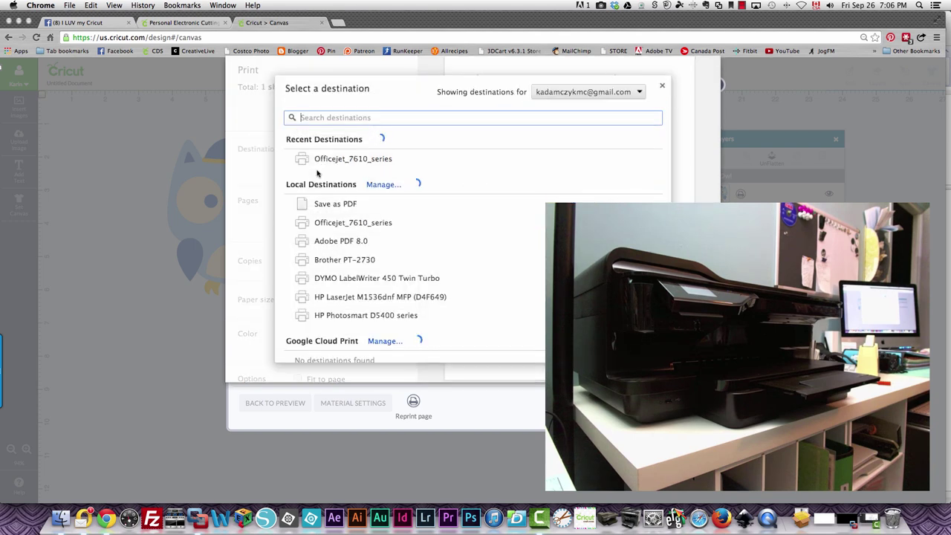
{"action": "left_click", "coordinate": [334, 225]}
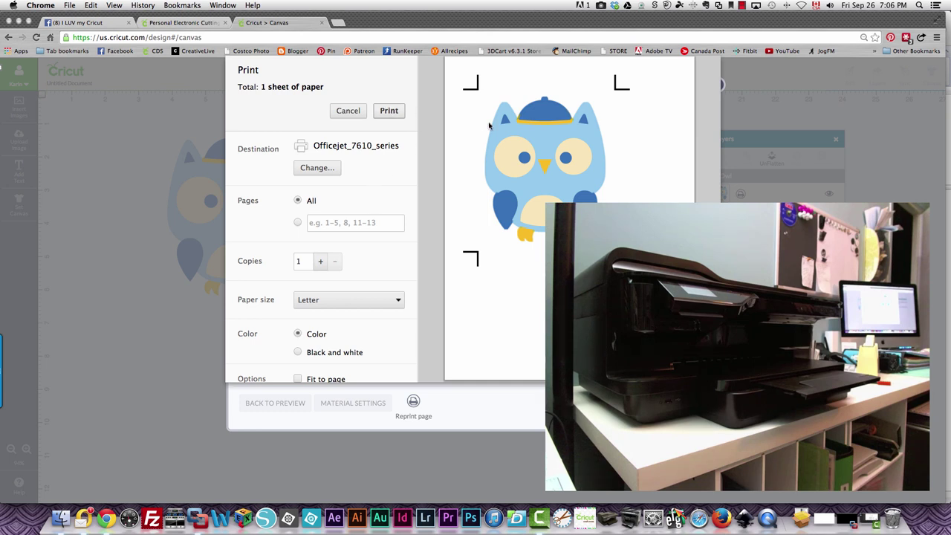
{"action": "left_click", "coordinate": [382, 115]}
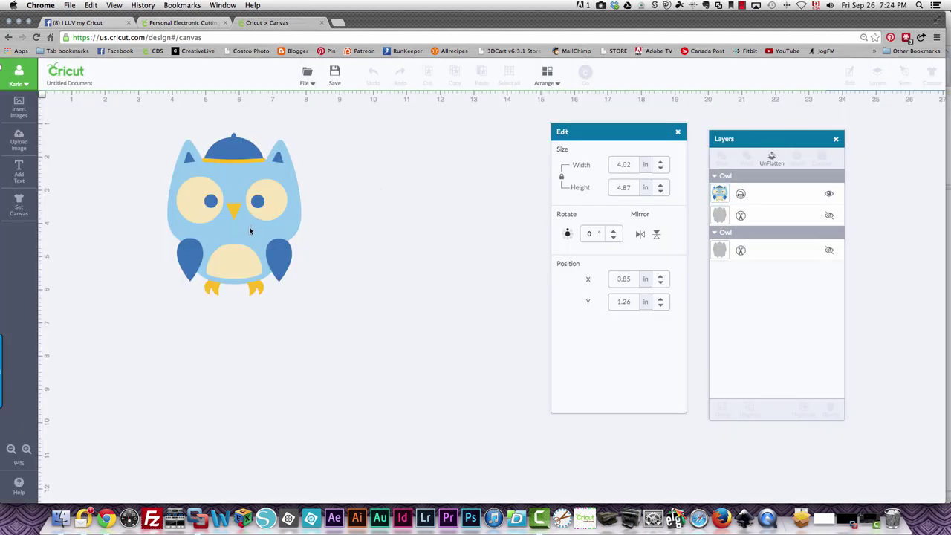
Unflatten the owl at about X 1.71 in, Y 1.4 in and move its dark blue, yellow and cream layers off the light blue body.
{"action": "left_click_drag", "start_coordinate": [249, 230], "coordinate": [177, 235]}
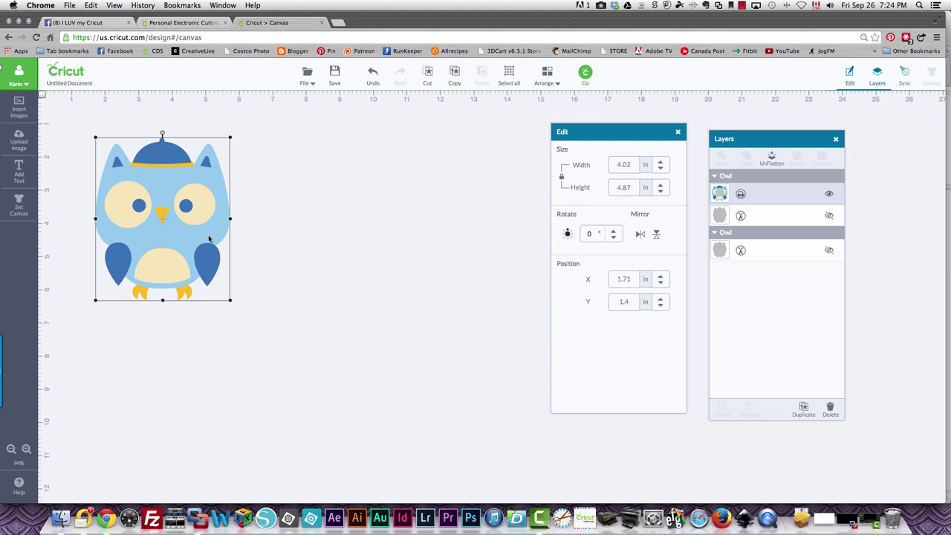
{"action": "left_click", "coordinate": [771, 158]}
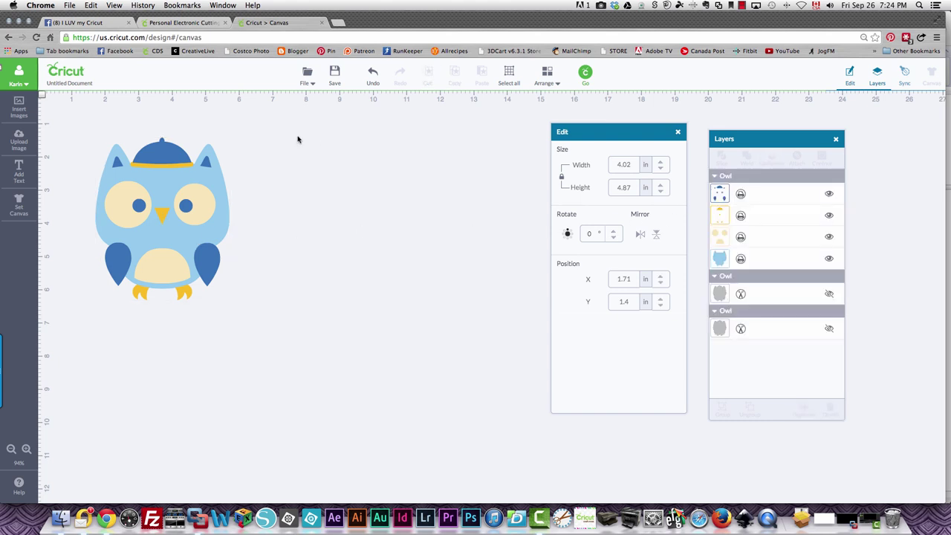
{"action": "left_click_drag", "start_coordinate": [164, 182], "coordinate": [442, 184]}
{"action": "left_click_drag", "start_coordinate": [175, 182], "coordinate": [313, 180]}
{"action": "left_click_drag", "start_coordinate": [172, 223], "coordinate": [192, 359]}
{"action": "left_click", "coordinate": [171, 243]}
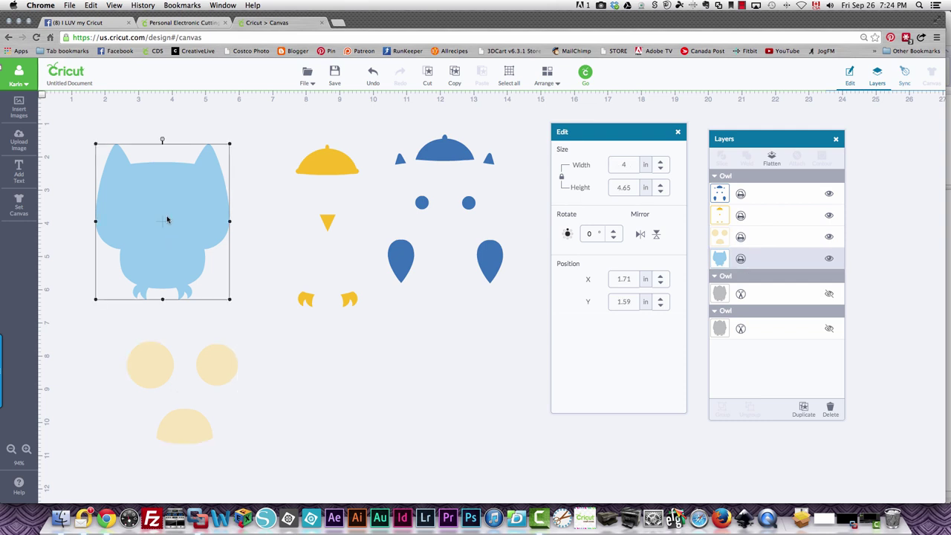
Set the light blue owl body layer's line type to Cut and recolor it dark purple, #6b379e.
{"action": "left_click", "coordinate": [740, 260]}
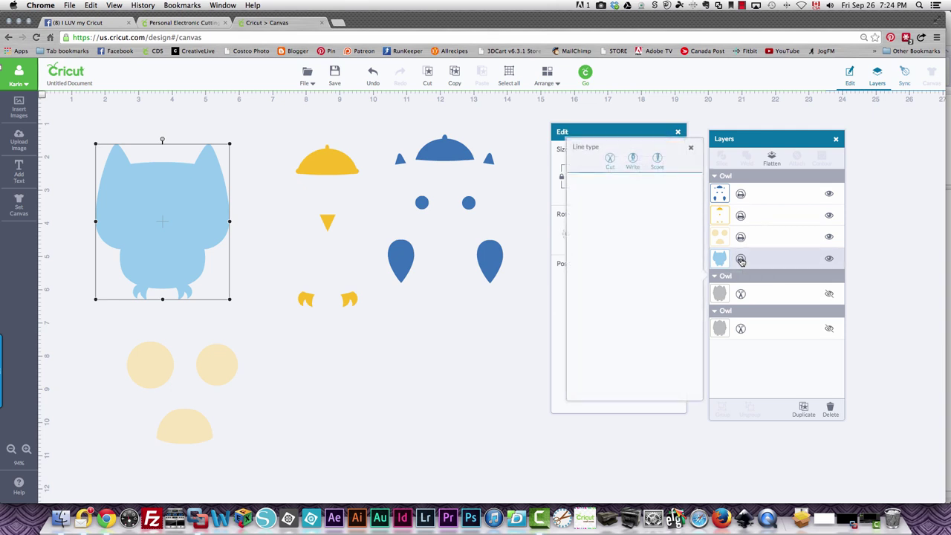
{"action": "left_click", "coordinate": [610, 160]}
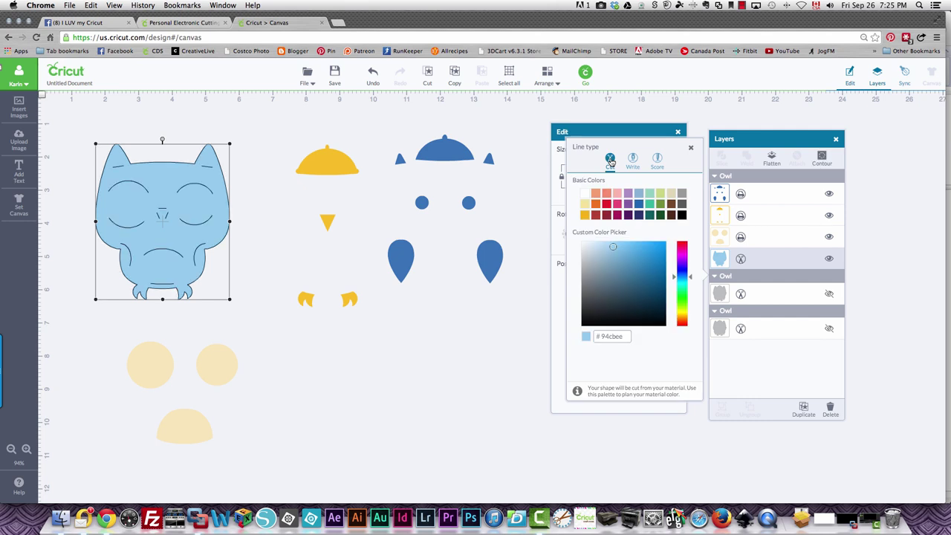
{"action": "left_click", "coordinate": [616, 205]}
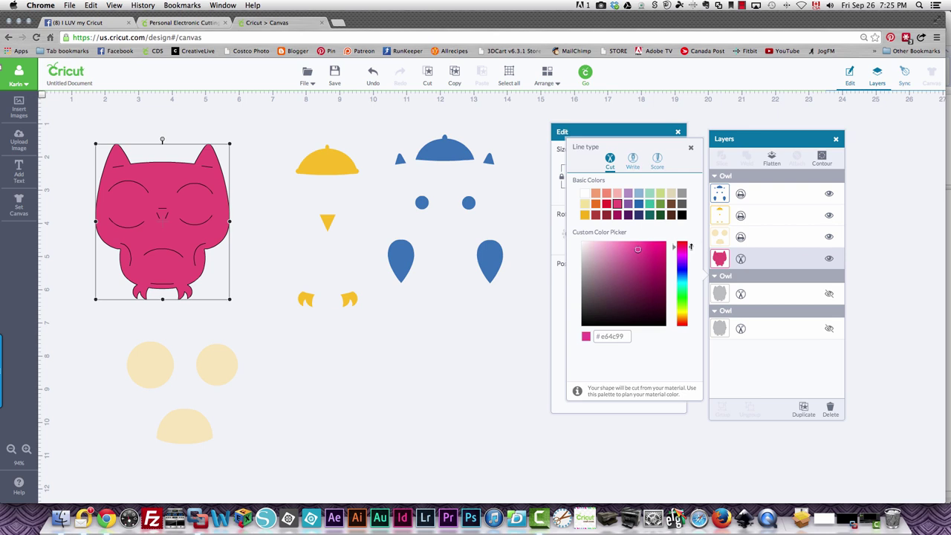
{"action": "mouse_move", "coordinate": [691, 247]}
{"action": "left_mouse_down"}
{"action": "mouse_move", "coordinate": [691, 282]}
{"action": "mouse_move", "coordinate": [691, 253]}
{"action": "mouse_move", "coordinate": [691, 261]}
{"action": "left_mouse_up"}
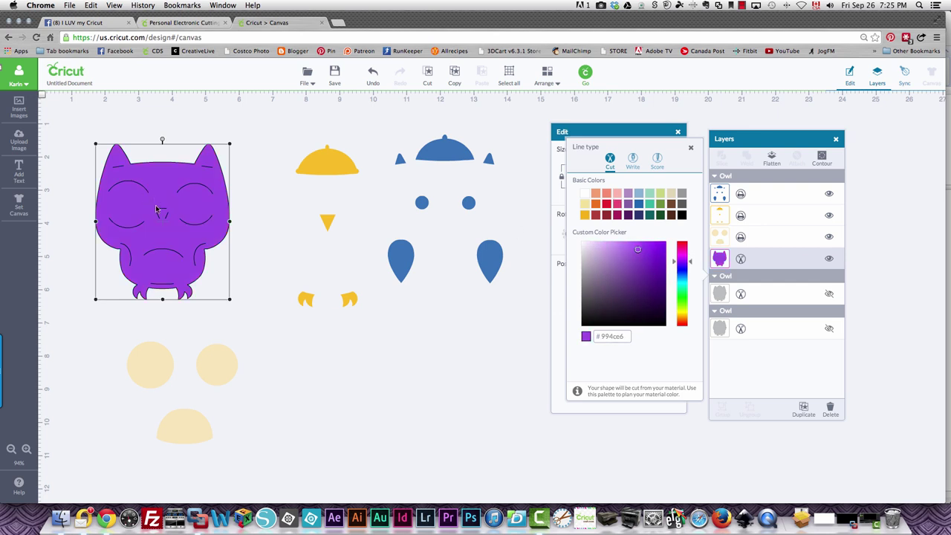
{"action": "left_click", "coordinate": [636, 272]}
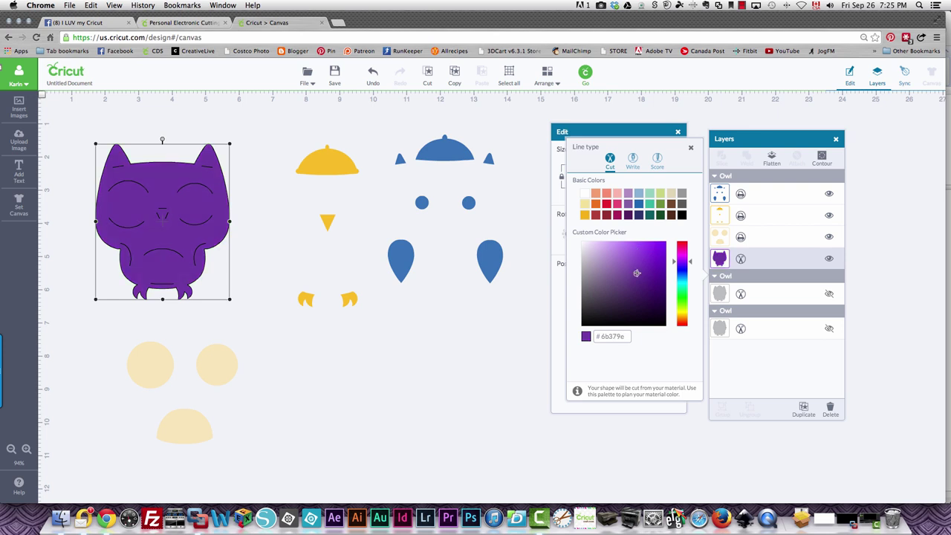
Try other basic colors on the owl body layer and give it the bright green #b8d62f.
{"action": "left_click", "coordinate": [605, 204]}
{"action": "left_click", "coordinate": [661, 193]}
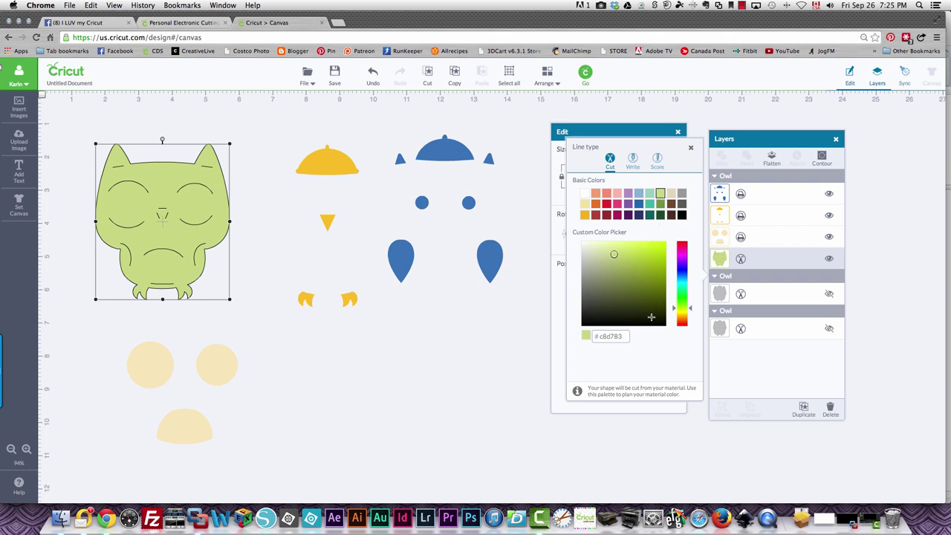
{"action": "left_click", "coordinate": [649, 254]}
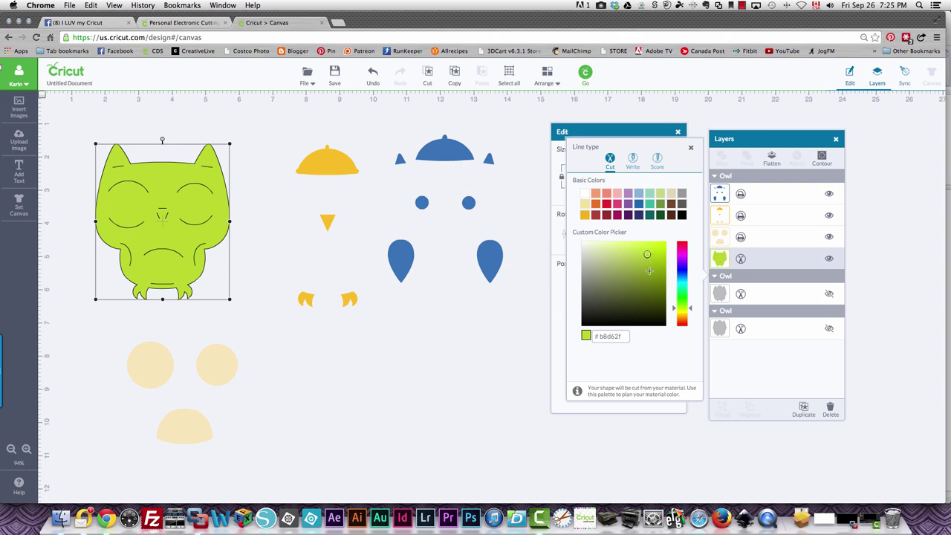
Recolor the owl body layer olive green, #8da621, and set the cream face and belly layer's line type to Cut.
{"action": "left_click", "coordinate": [649, 271]}
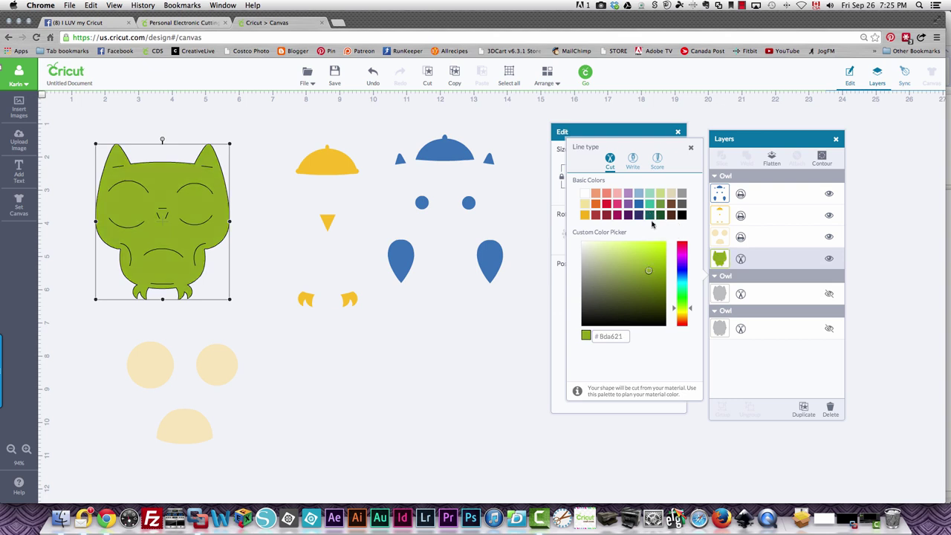
{"action": "left_click", "coordinate": [720, 240]}
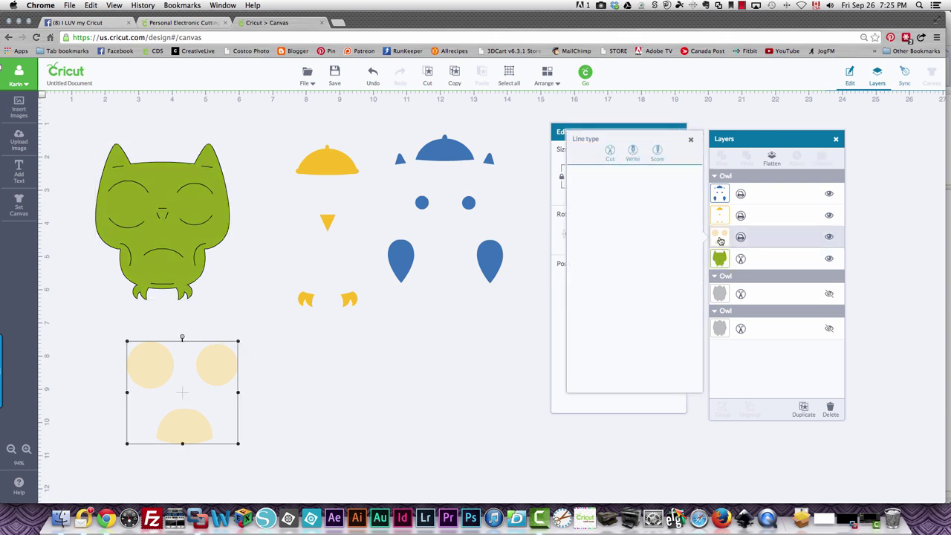
{"action": "left_click", "coordinate": [610, 152]}
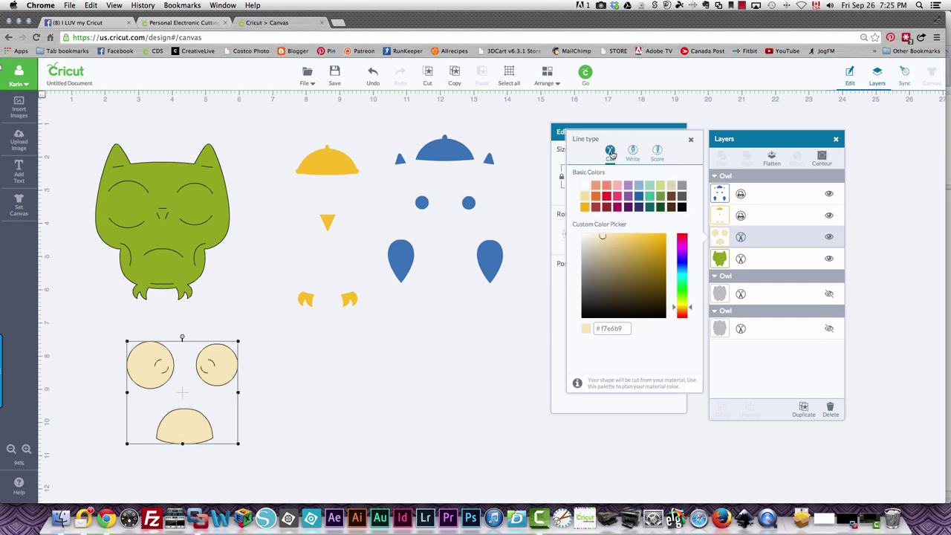
Flatten the olive green owl body layer into a printable layer.
{"action": "left_click", "coordinate": [736, 260]}
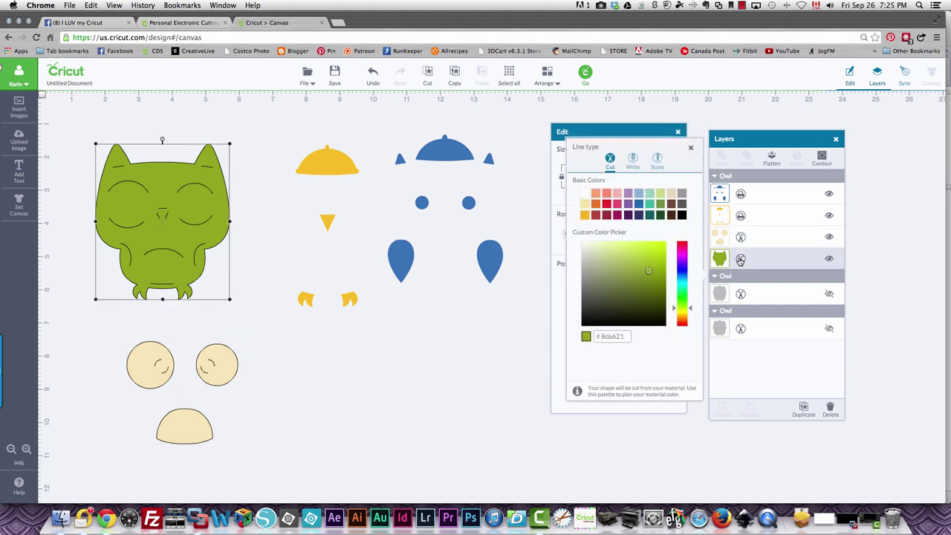
{"action": "left_click", "coordinate": [772, 159]}
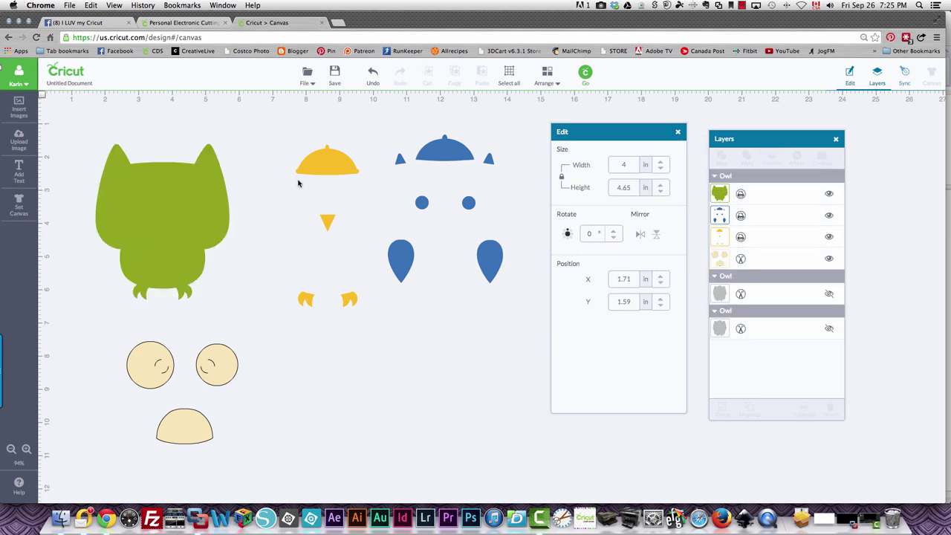
Recolor the yellow cap, beak and feet layer pale yellow, #f3e39c, as a Cut layer and flatten it for printing.
{"action": "left_click", "coordinate": [322, 165]}
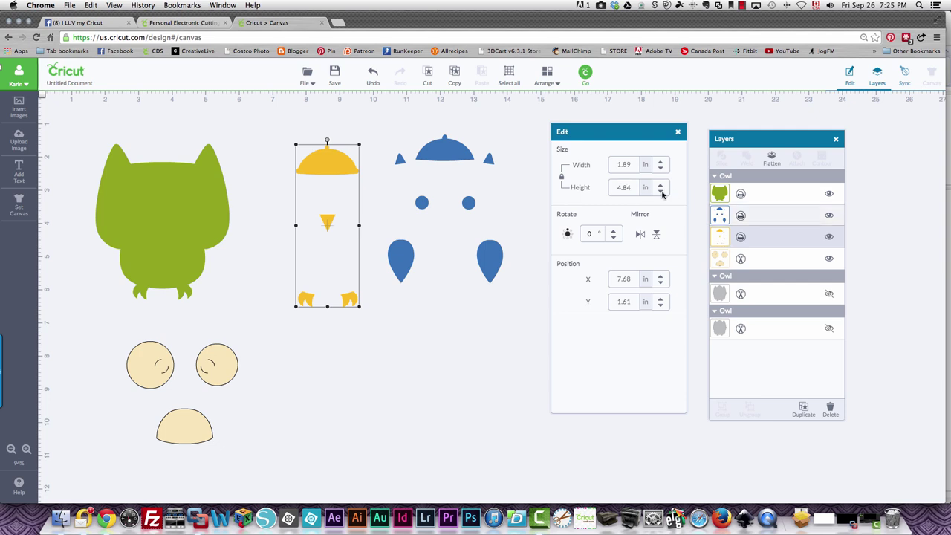
{"action": "left_click", "coordinate": [740, 238]}
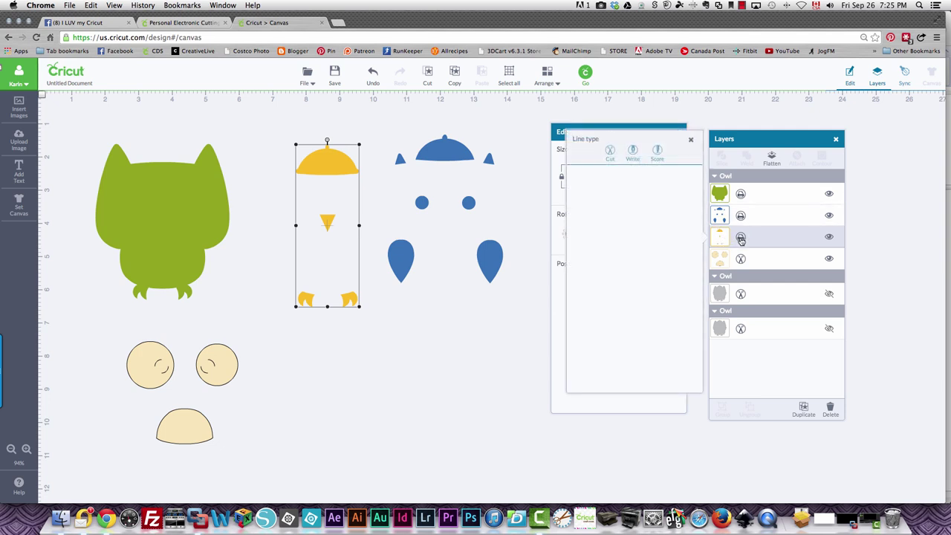
{"action": "left_click", "coordinate": [610, 152]}
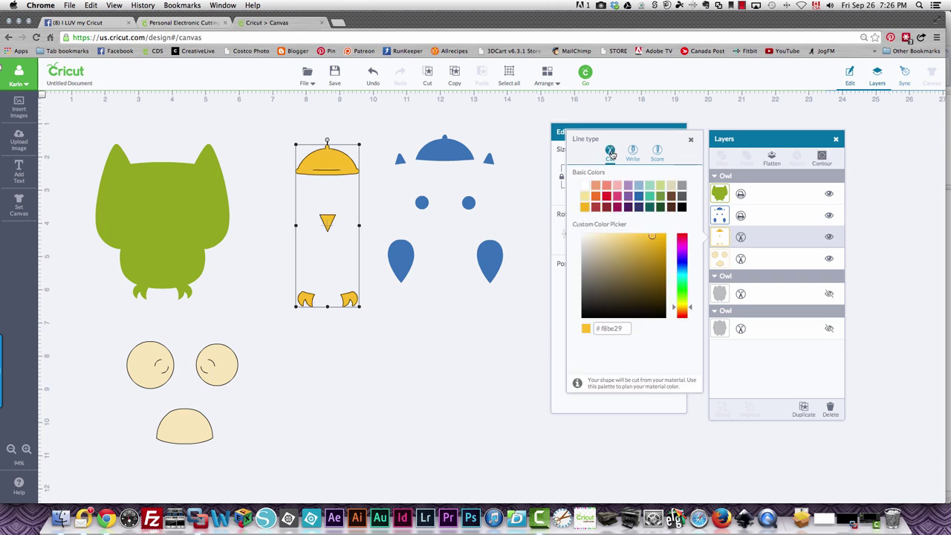
{"action": "left_click", "coordinate": [586, 198]}
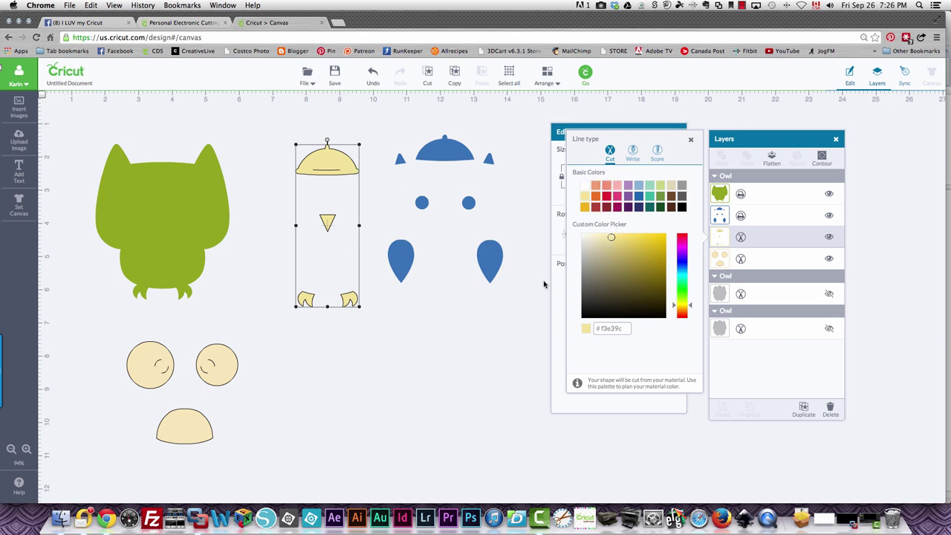
{"action": "left_click", "coordinate": [771, 158]}
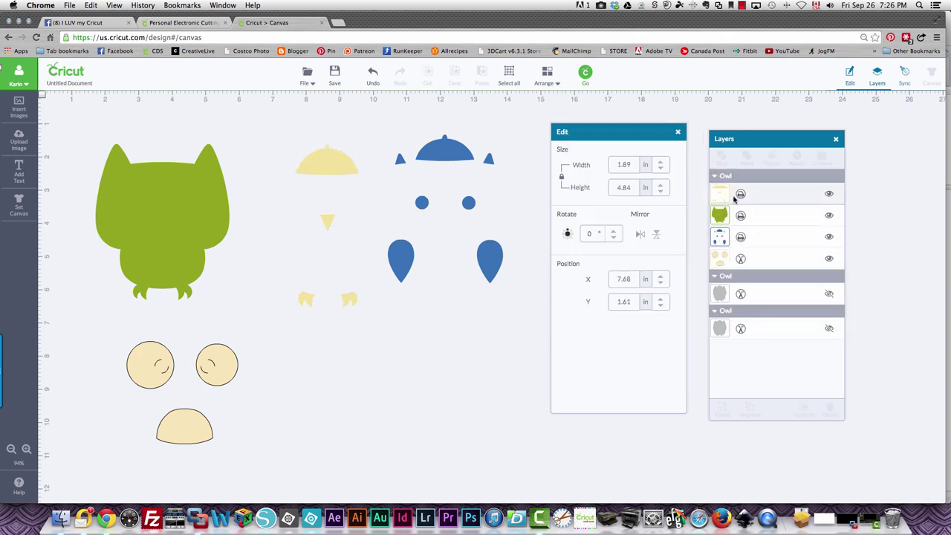
Recolor the cream face and belly layer light blue, #88b1d3, and flatten it for printing.
{"action": "left_click", "coordinate": [740, 259]}
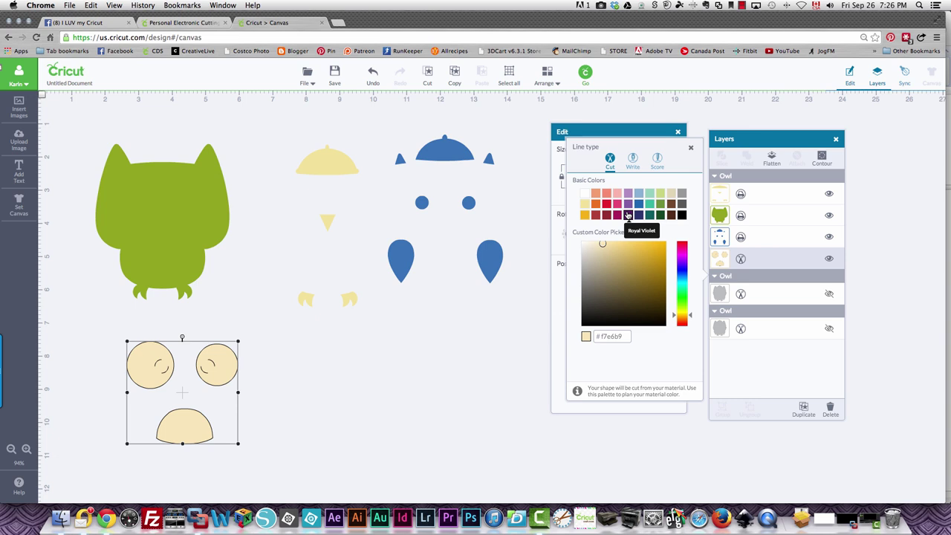
{"action": "left_click", "coordinate": [639, 192]}
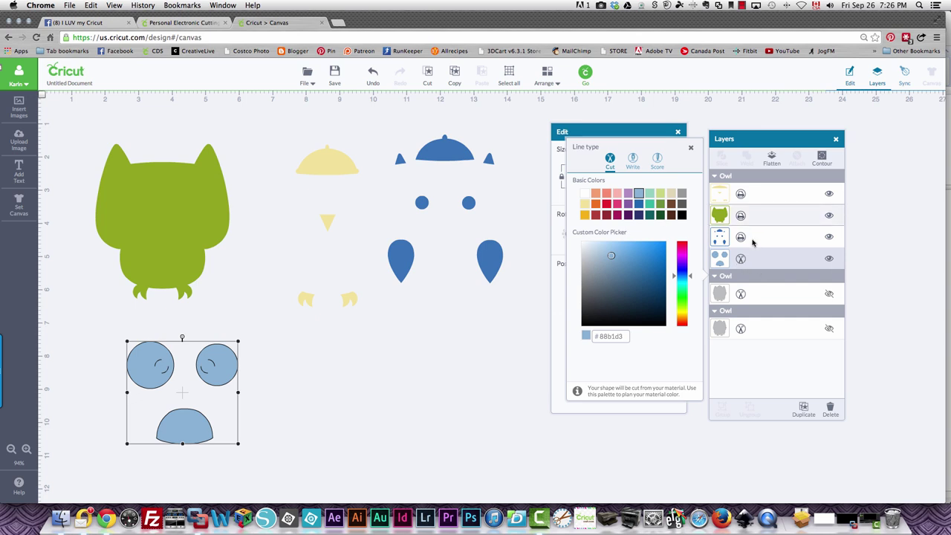
{"action": "left_click", "coordinate": [770, 159]}
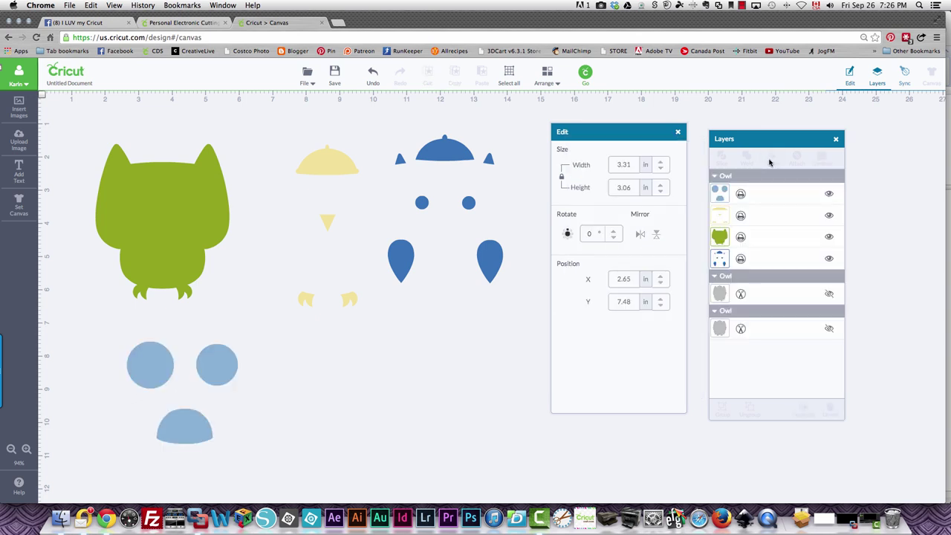
Recolor the dark blue cap, eyes and wings layer Rose Pink as a Cut layer and flatten it for printing.
{"action": "left_click", "coordinate": [491, 258]}
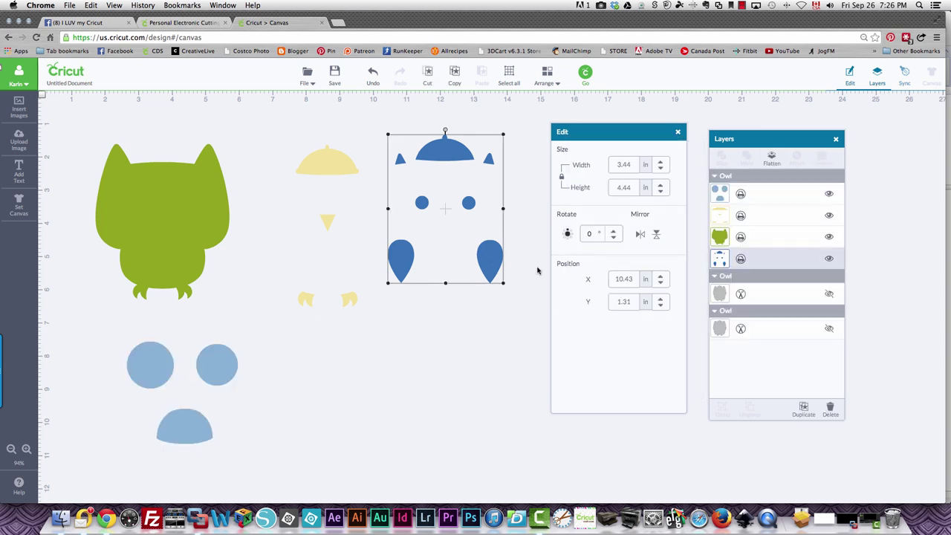
{"action": "left_click", "coordinate": [740, 258]}
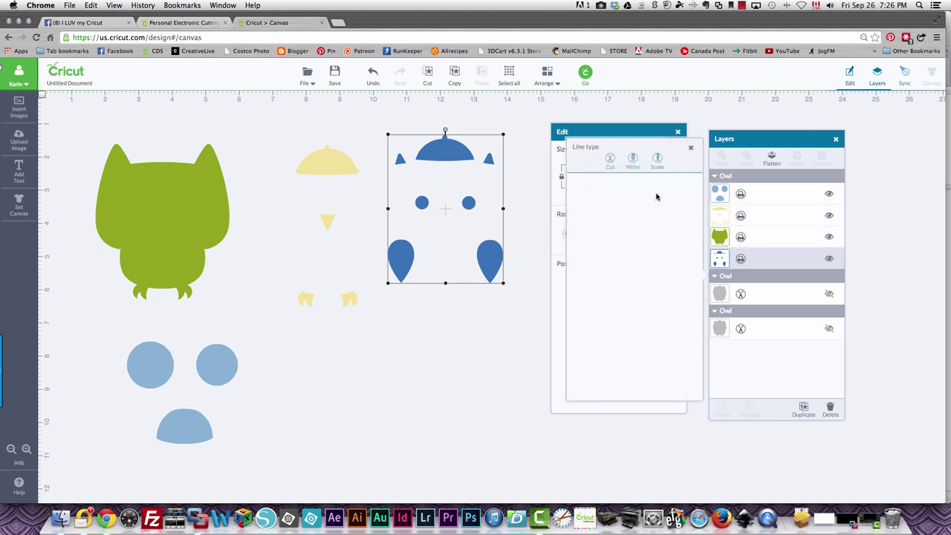
{"action": "left_click", "coordinate": [610, 159]}
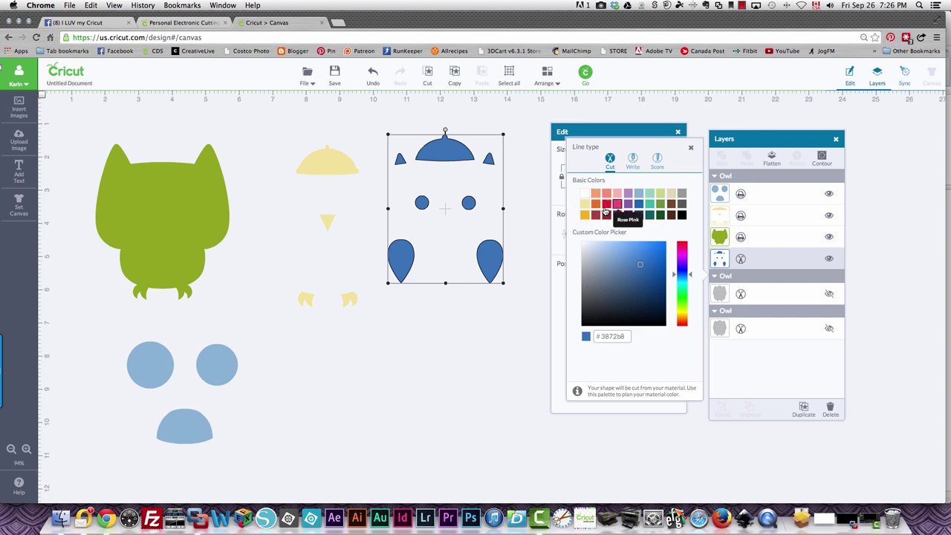
{"action": "left_click", "coordinate": [617, 203]}
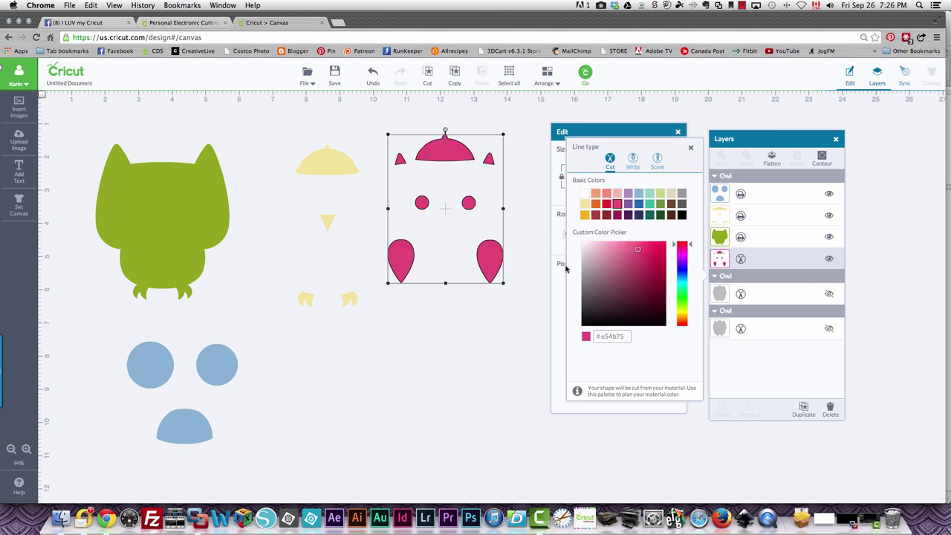
{"action": "left_click", "coordinate": [772, 160]}
Move the pink cap, eyes and wings layer down to about X 10.73 in, Y 3.98 in.
{"action": "left_click", "coordinate": [388, 208]}
{"action": "left_click", "coordinate": [454, 153]}
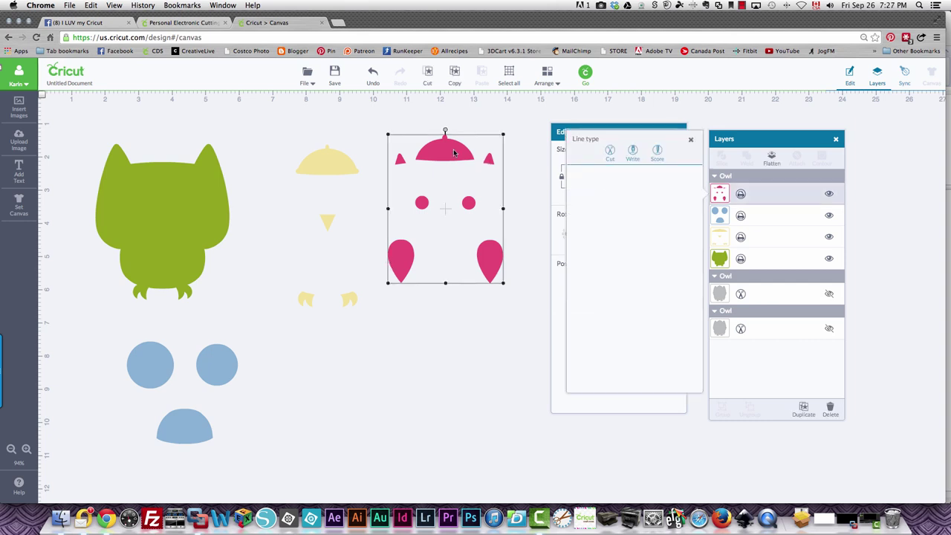
{"action": "left_click_drag", "start_coordinate": [455, 152], "coordinate": [464, 242]}
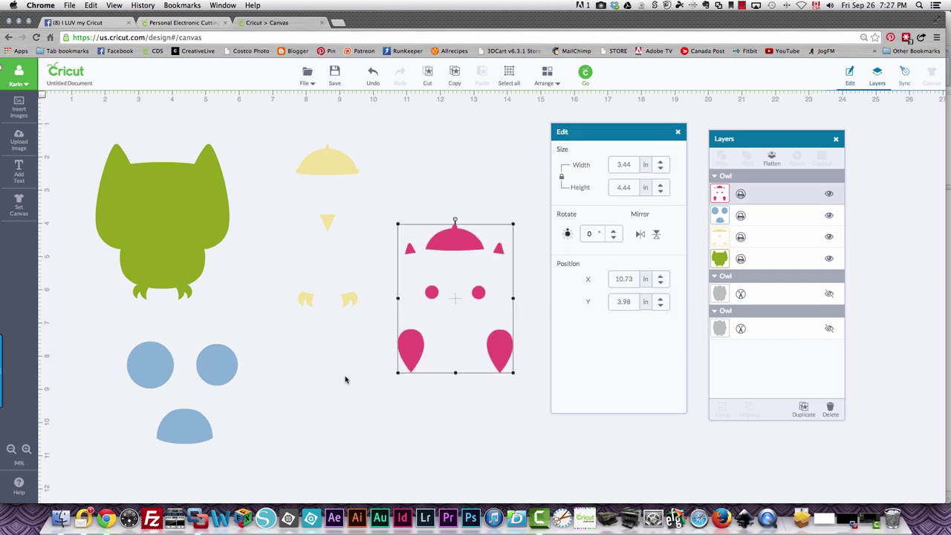